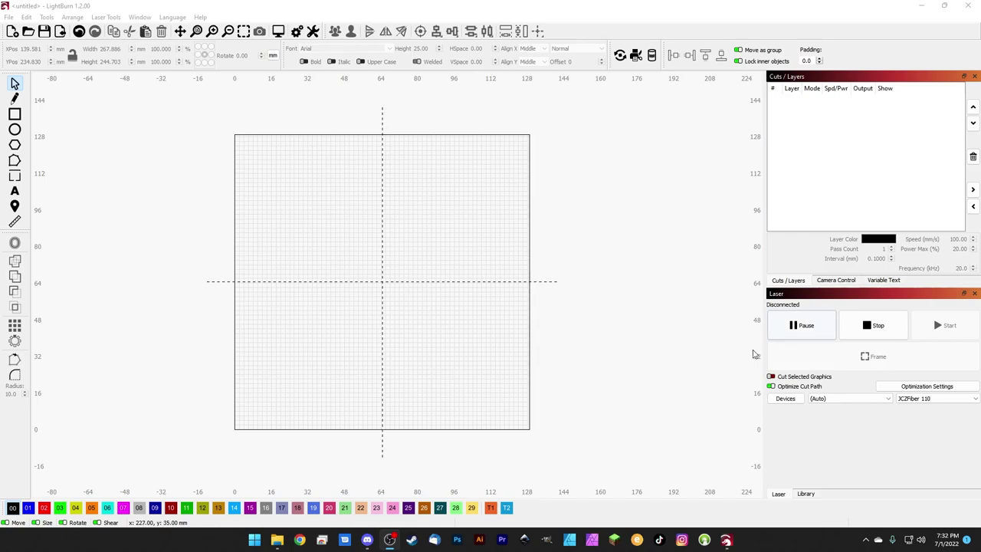
Review the JCZFiber 110 entry in the device list and close it without changes.
left_click(783, 398)
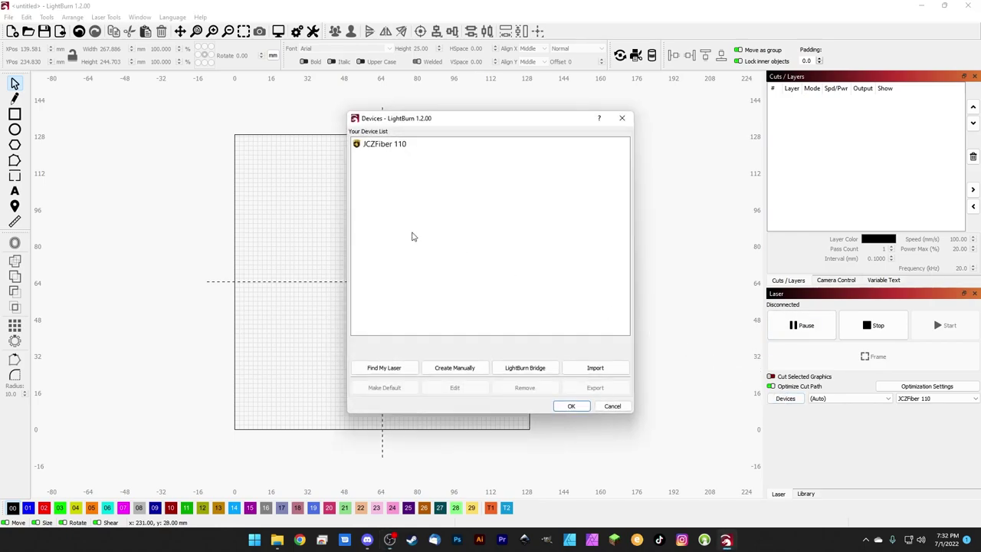
left_click(376, 147)
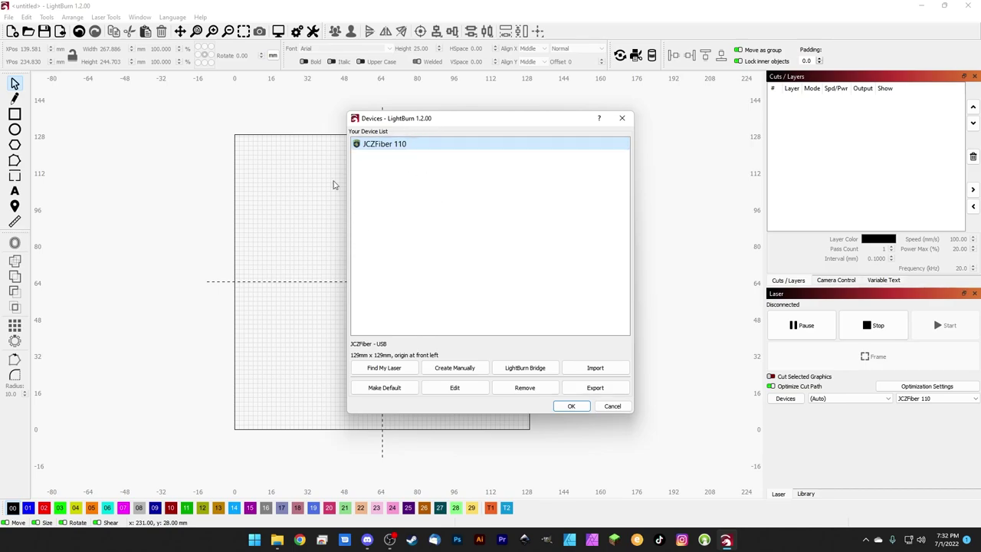
left_click(603, 412)
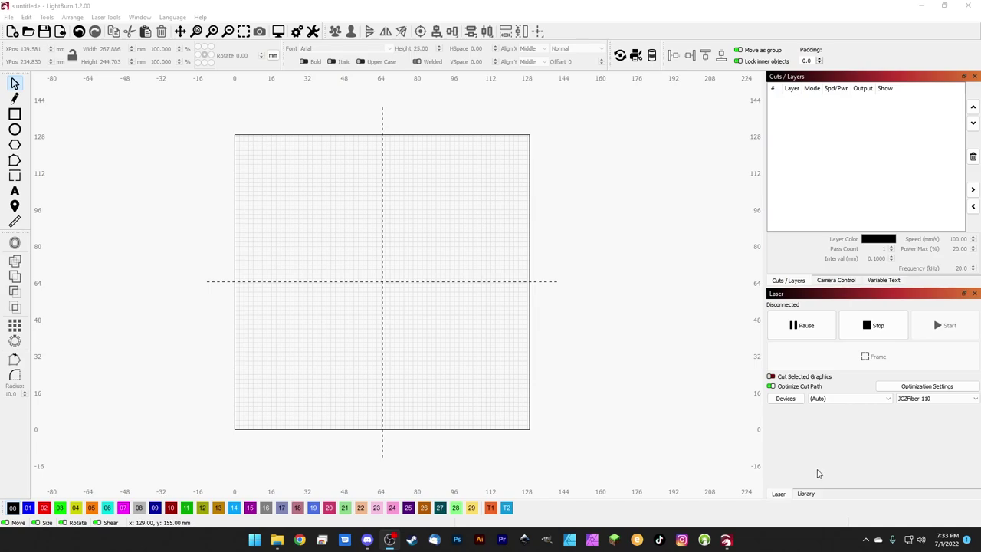
From the Library's Load file picker, copy MarkParam.clb onto the Desktop, then cancel the picker.
left_click(804, 495)
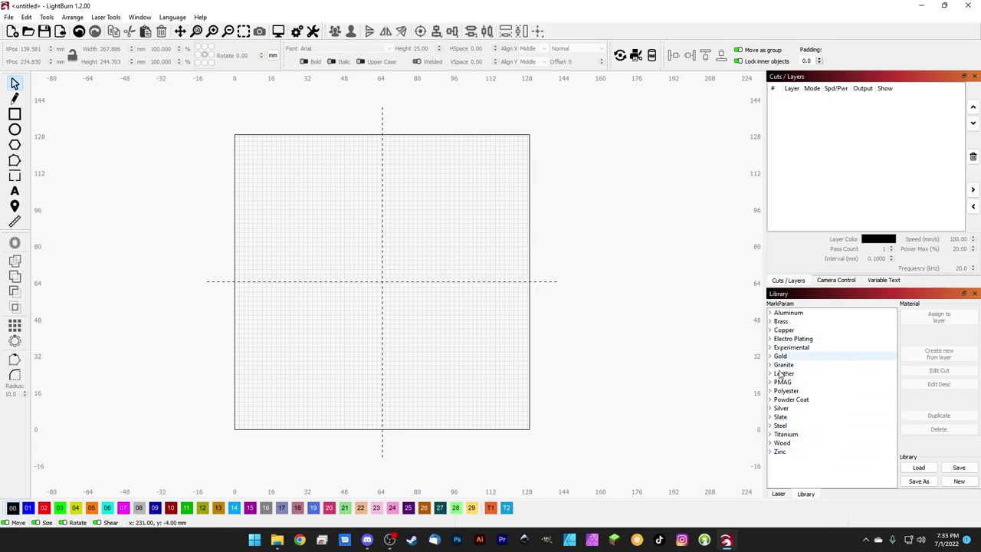
left_click(918, 467)
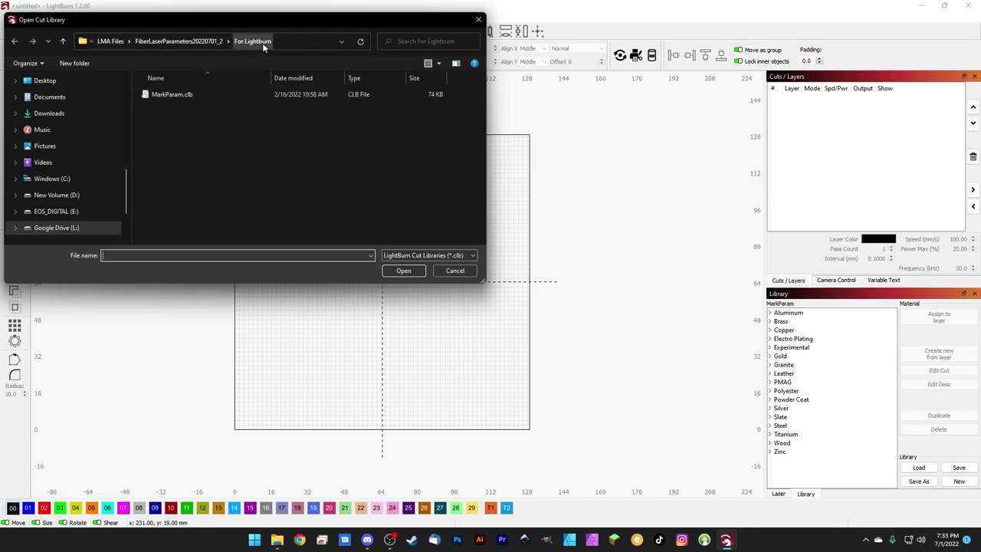
right_click(176, 91)
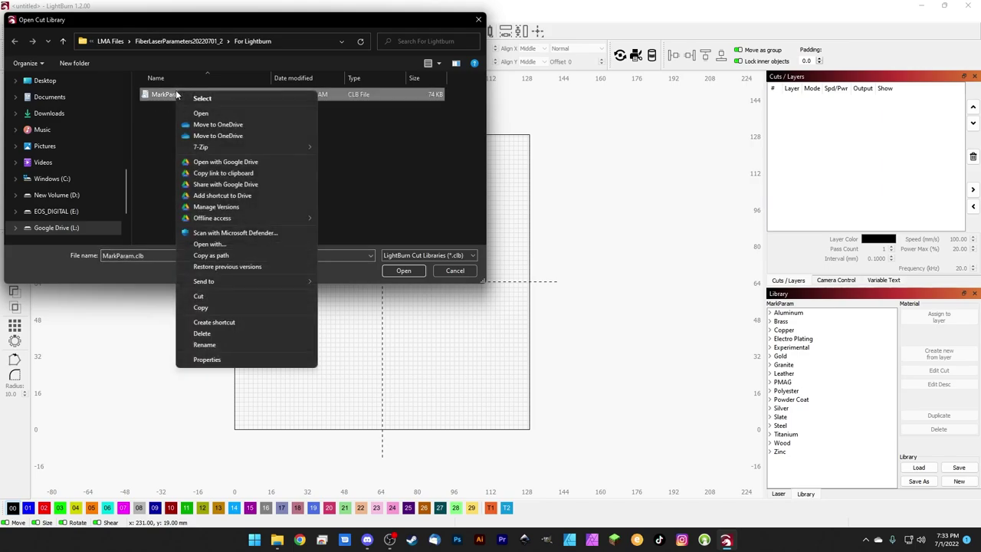
left_click(204, 308)
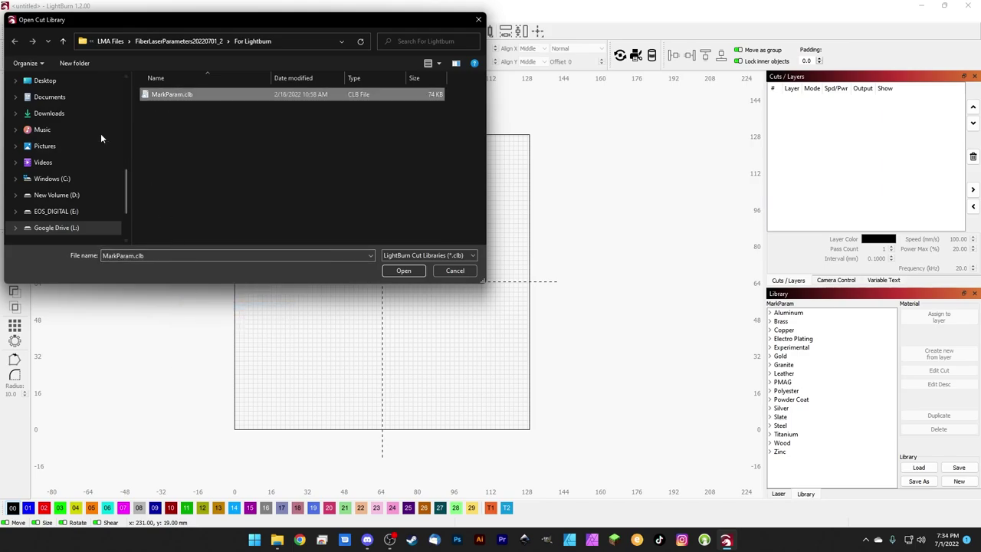
left_click(61, 85)
right_click(226, 186)
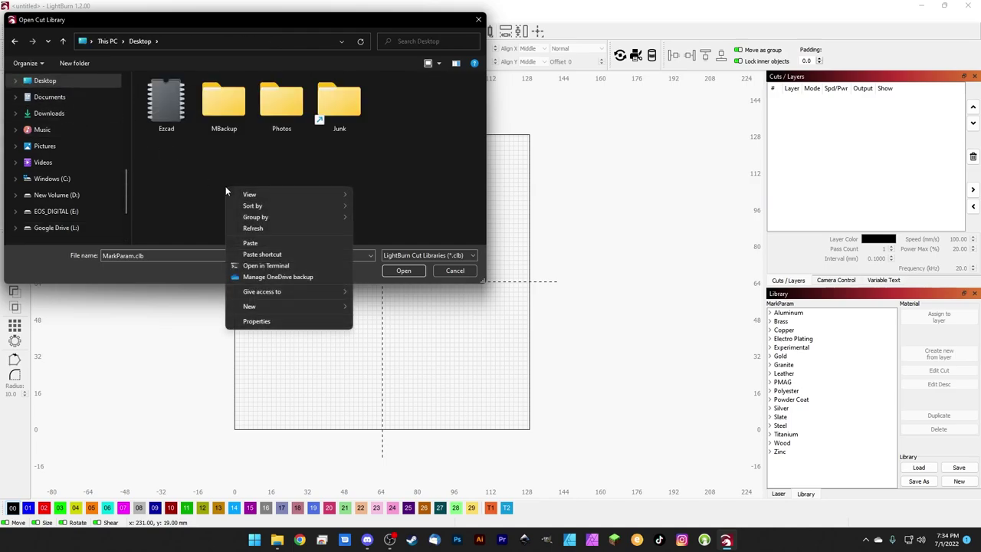
left_click(254, 243)
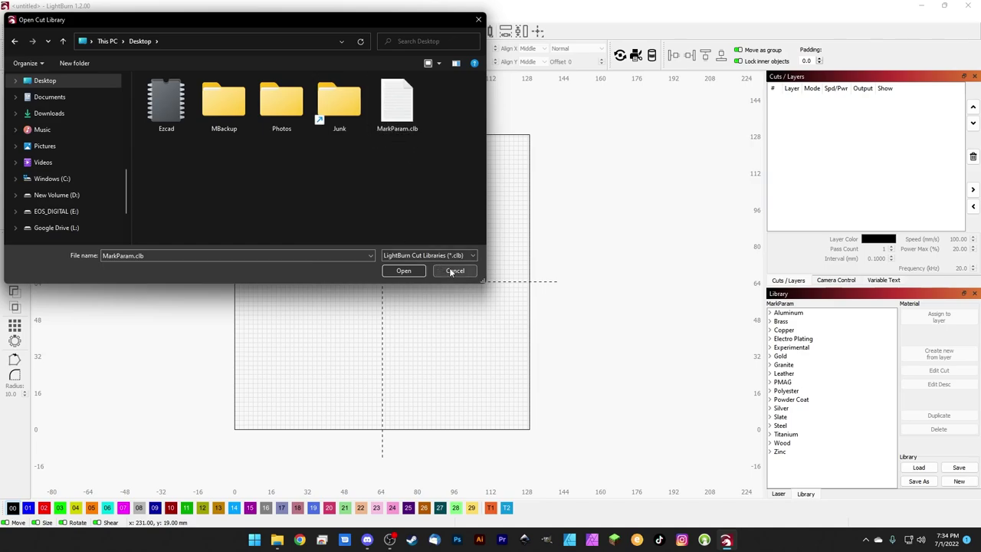
left_click(404, 270)
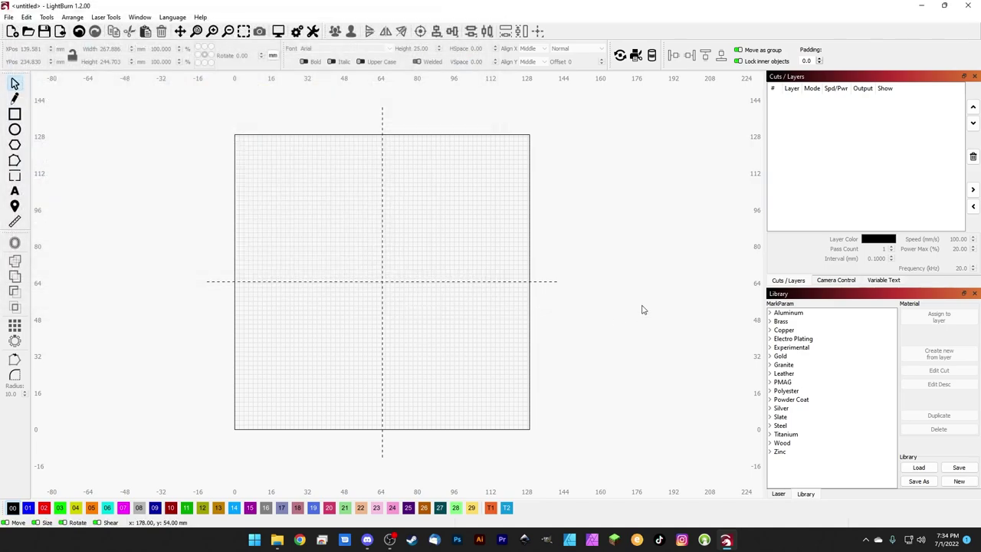
Paste MarkParam.clb into C:\Program Files\LightBurn\libs, granting administrator permission.
left_click(919, 7)
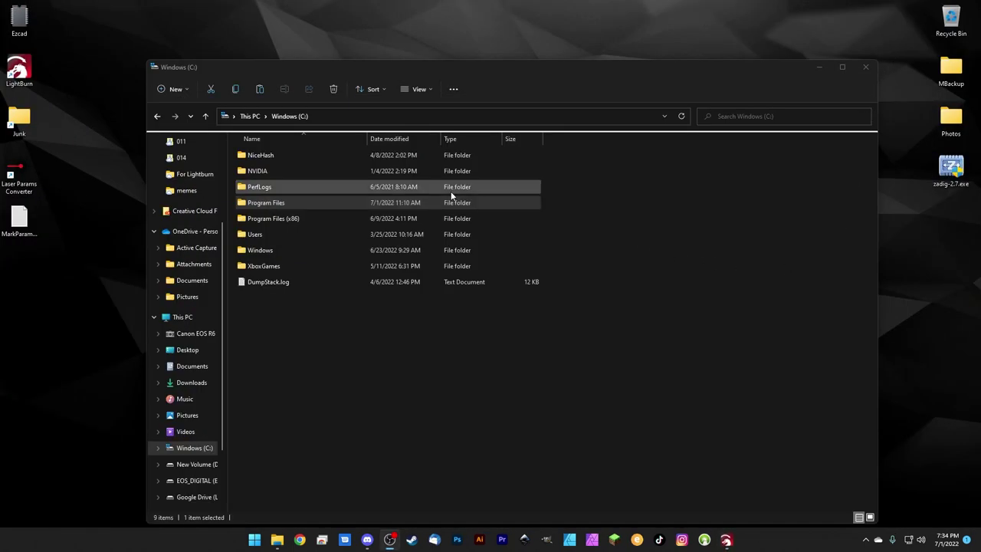
double_click(261, 203)
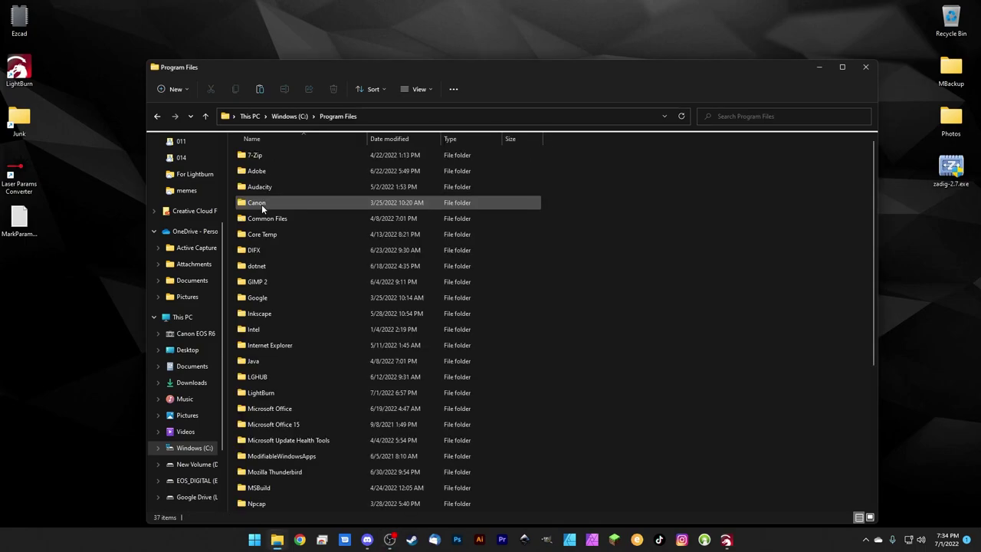
scroll(295, 301, "down", 2)
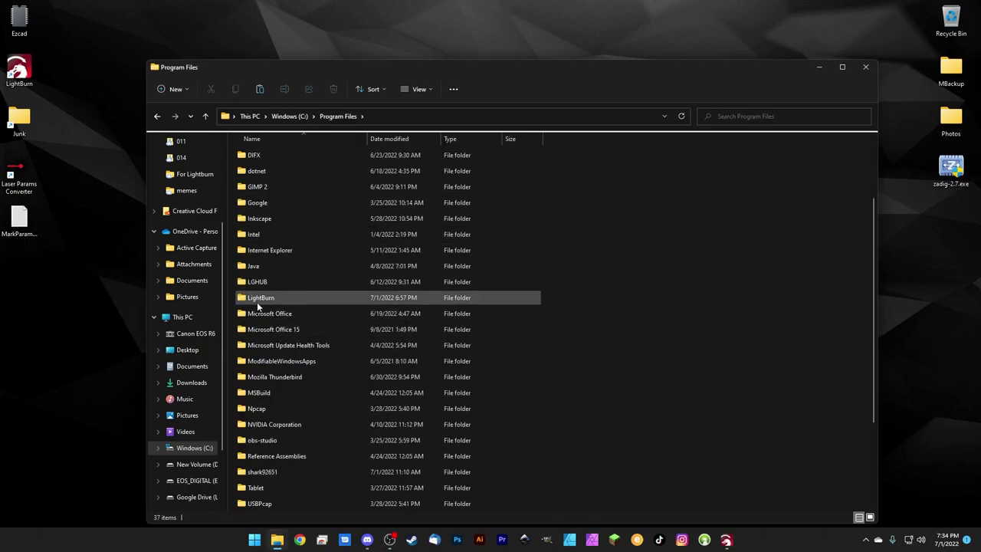
double_click(256, 302)
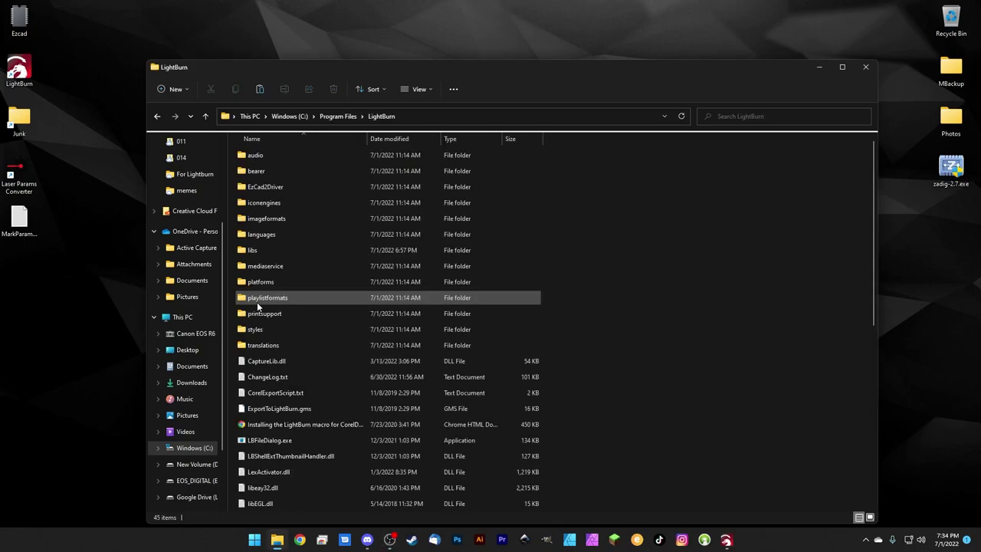
double_click(252, 251)
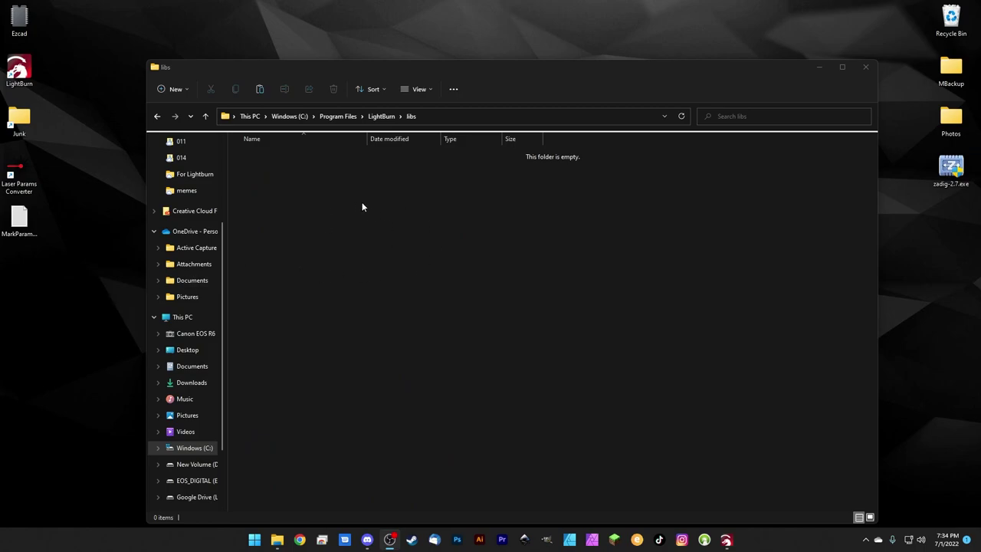
left_click(20, 221)
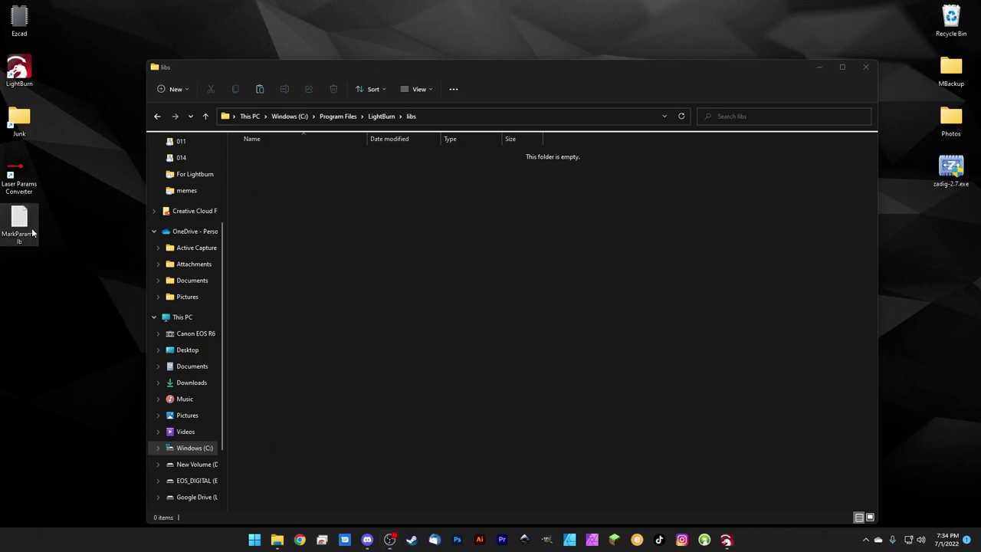
left_click(293, 239)
right_click(294, 240)
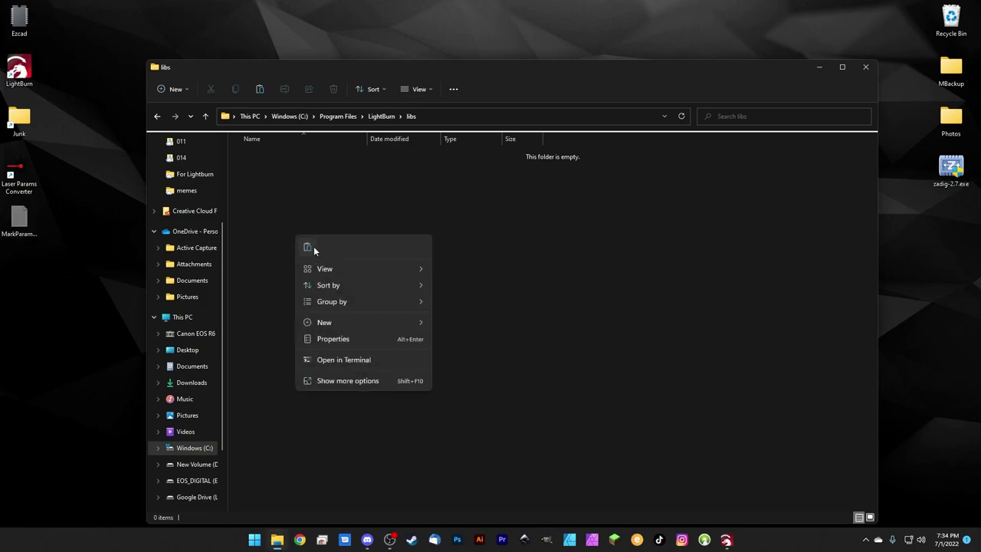
left_click(308, 247)
left_click(461, 200)
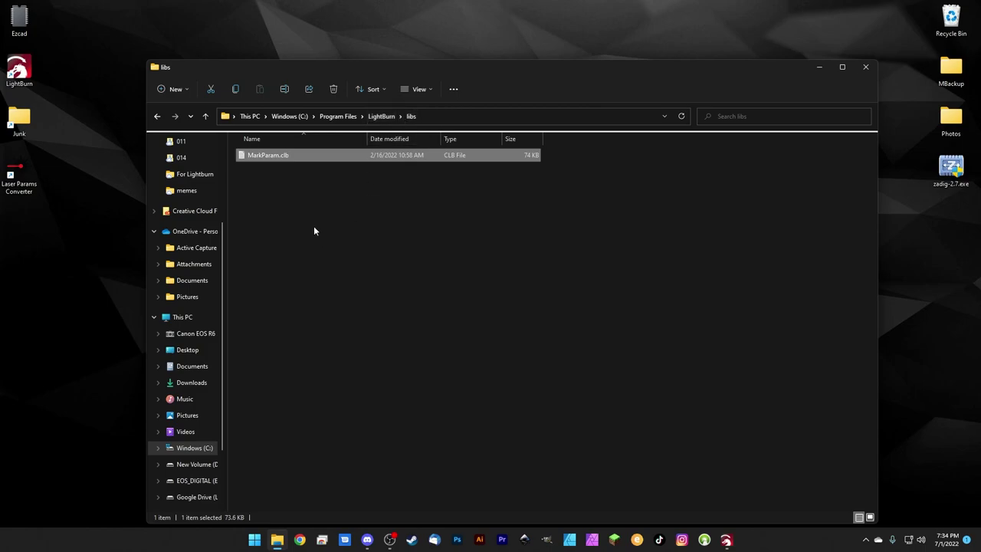
Rename the pasted library file to Fiber110.clb, approving the administrator prompt.
left_click(258, 158)
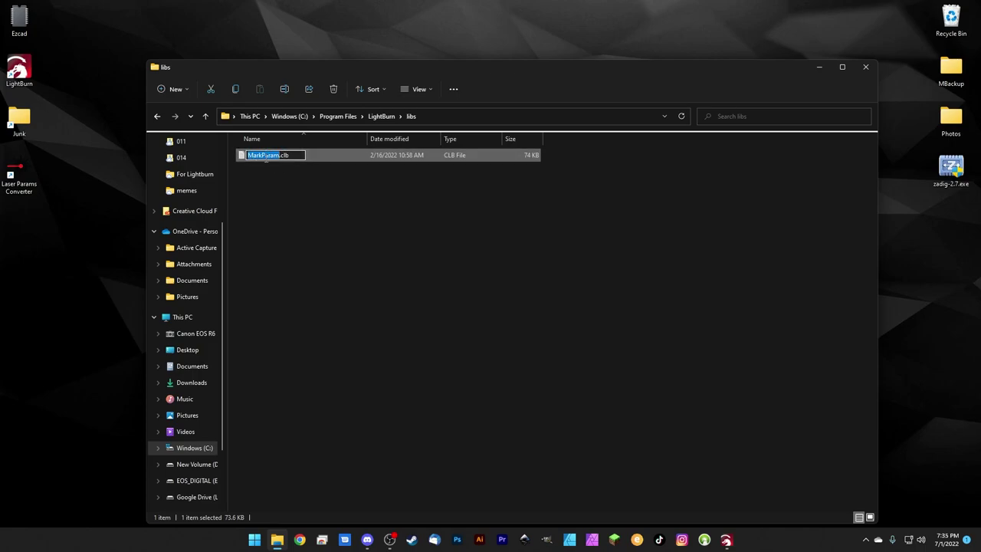
type("Fiber110")
key("Return")
left_click(461, 310)
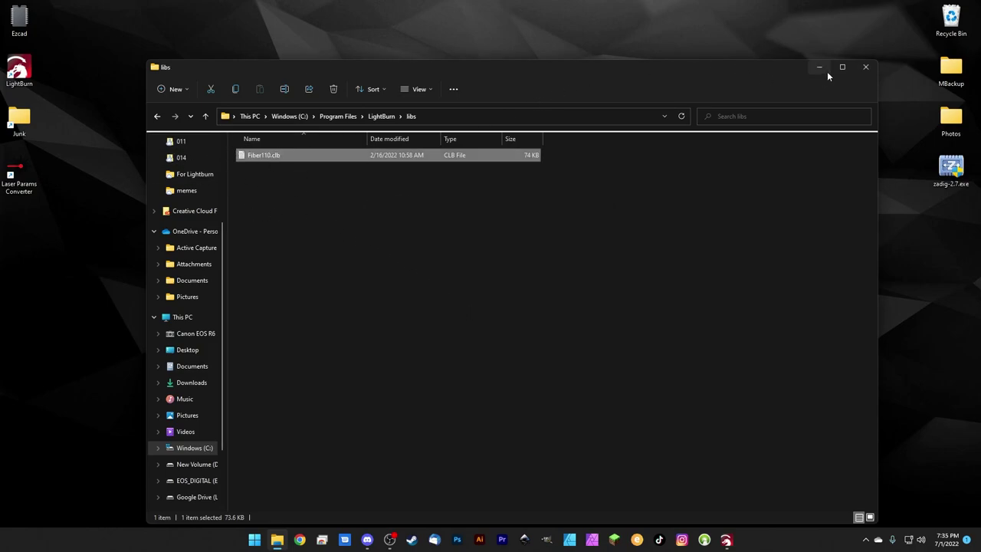
Close Explorer and load Fiber110.clb from C:\Program Files\LightBurn\libs as LightBurn's cut library.
left_click(865, 67)
left_click(726, 539)
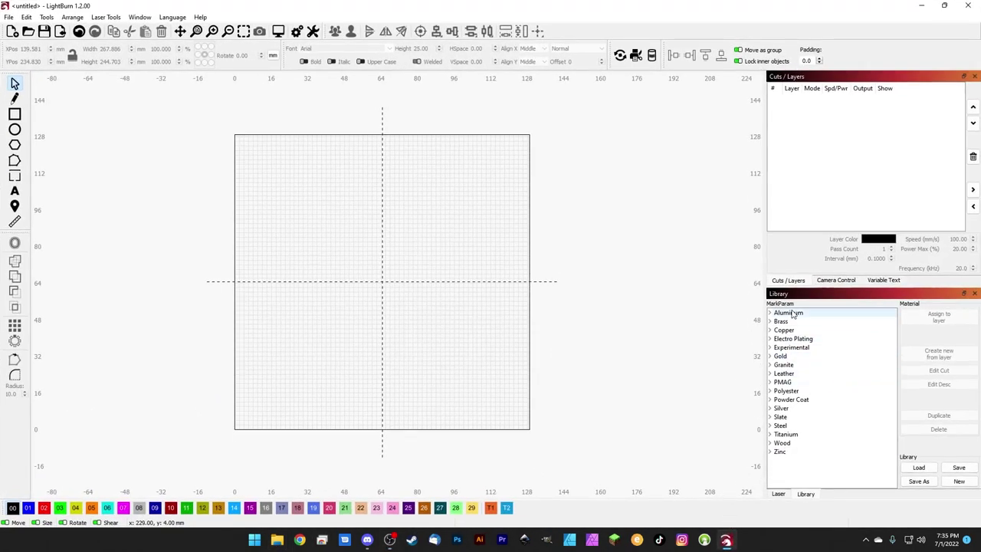
left_click(920, 468)
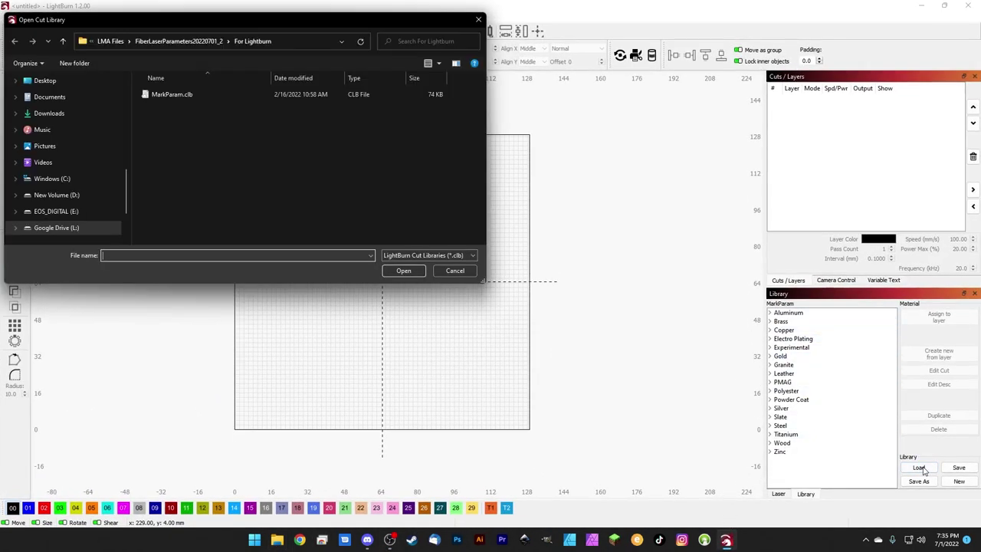
left_click(42, 180)
double_click(175, 142)
scroll(184, 188, "down", 3)
double_click(171, 188)
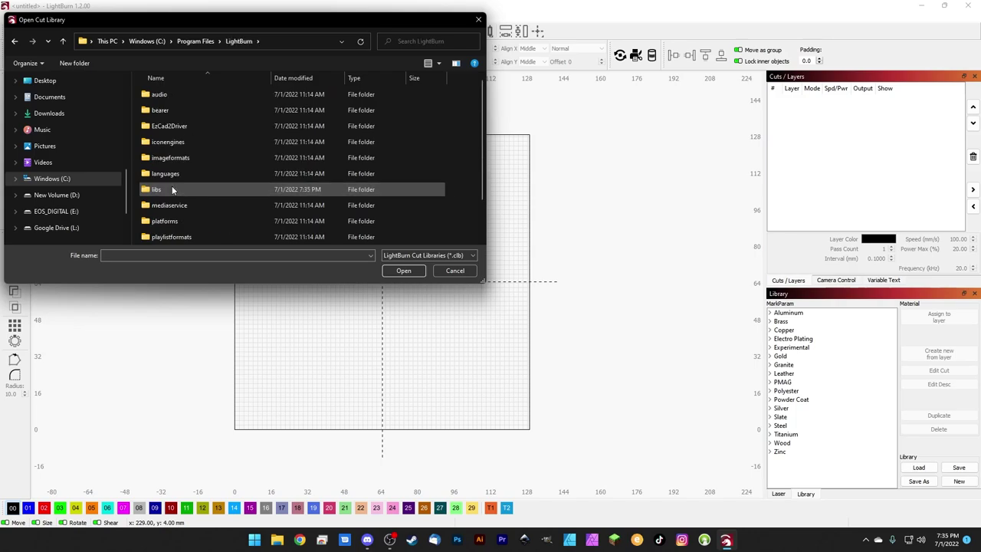
double_click(157, 190)
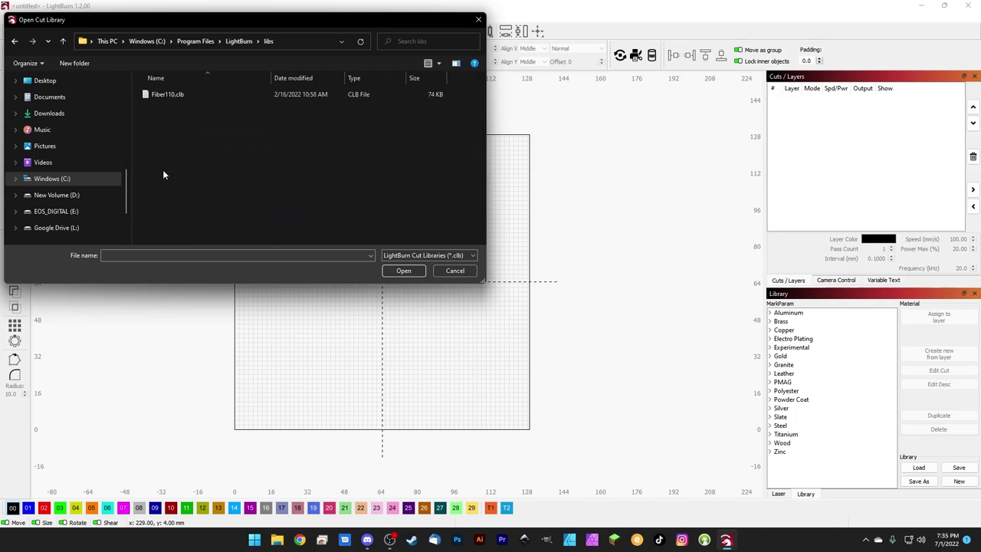
left_click(182, 97)
left_click(413, 269)
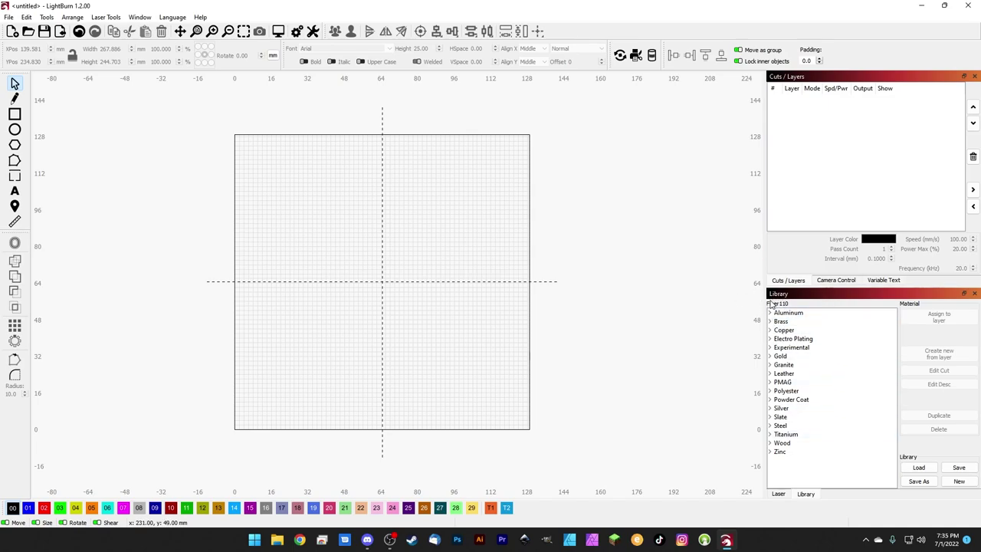
Duplicate the JCZFiber 110 device from the Devices list.
left_click(777, 494)
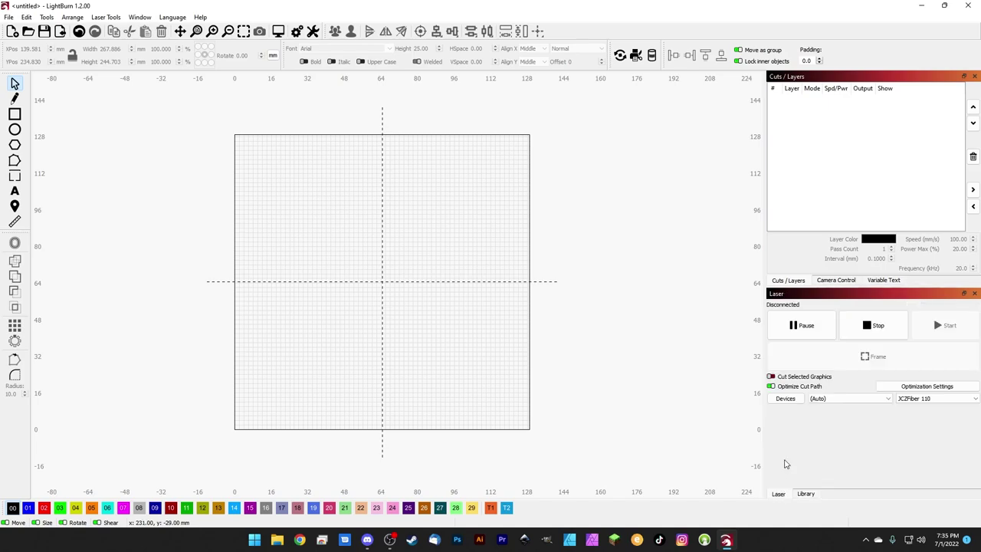
left_click(794, 400)
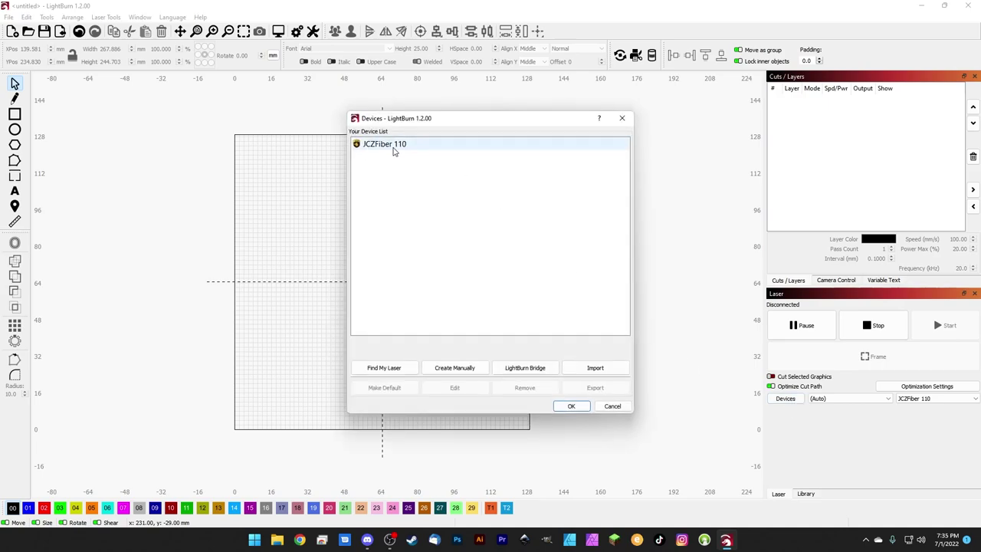
left_click_drag(418, 120, 296, 101)
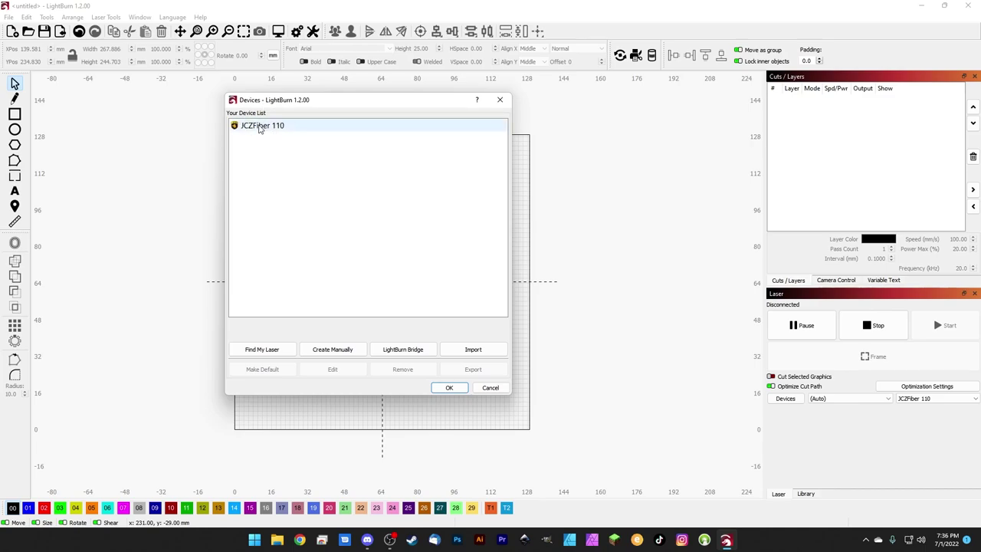
left_click(274, 126)
right_click(264, 127)
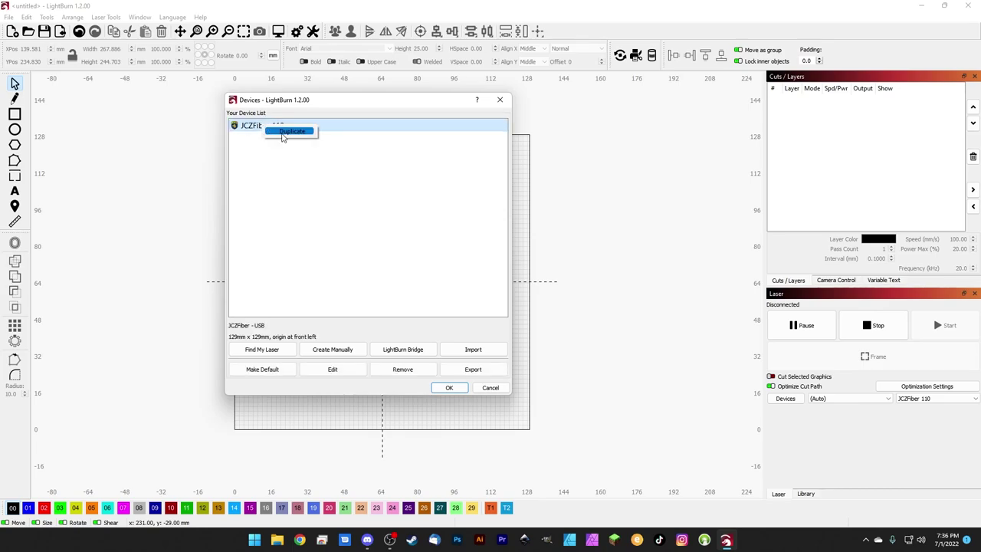
left_click(287, 131)
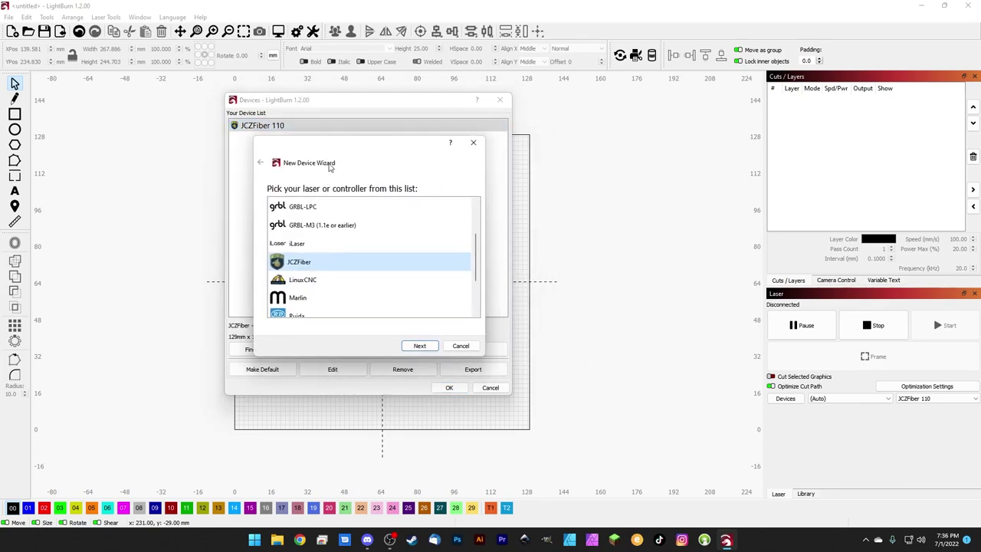
Keep JCZFiber over USB and rename the duplicate to JCZFiber 150.
left_click(424, 344)
left_click(424, 346)
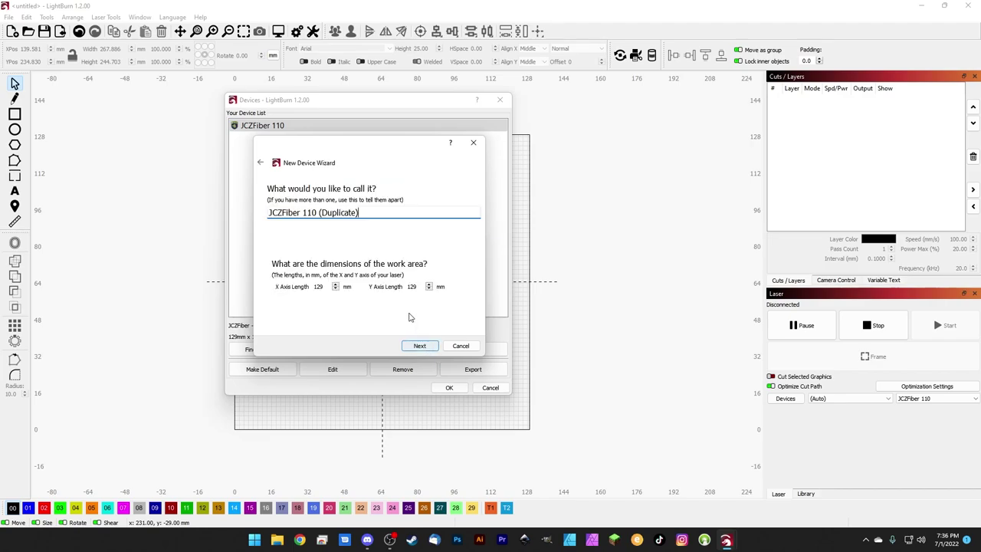
left_click_drag(303, 212, 394, 212)
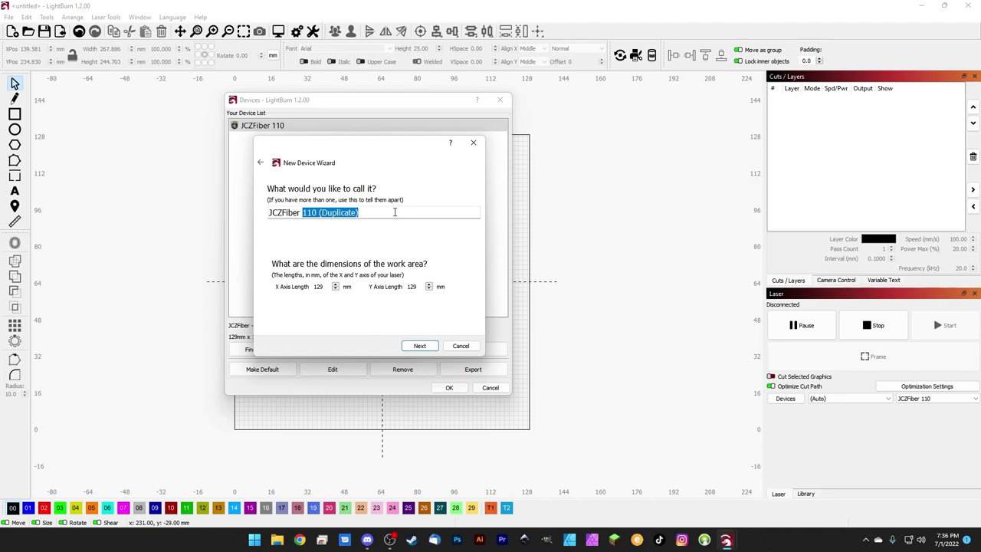
type("150")
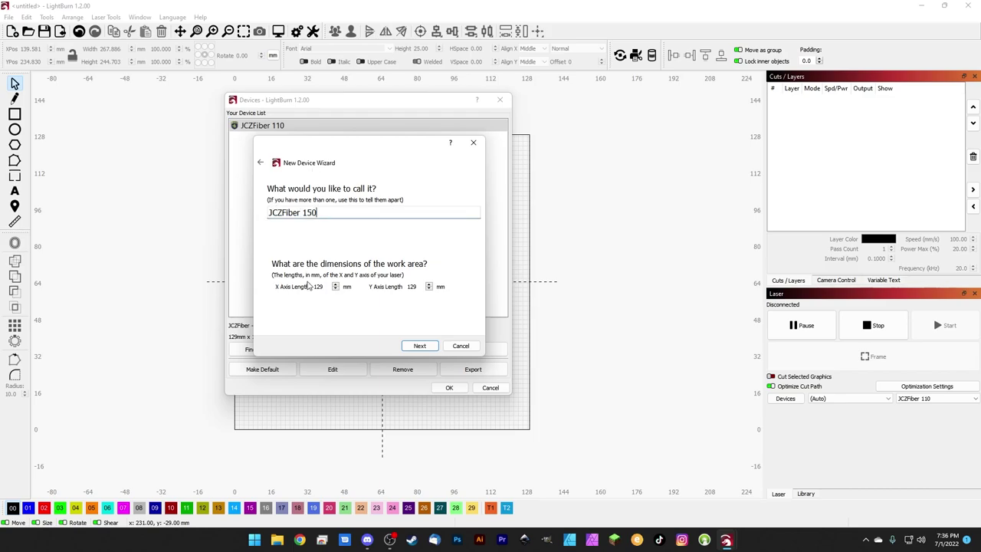
key("Tab")
Finish the JCZFiber 150 device at 150 × 150 mm and compare both devices' work areas.
left_click(419, 346)
left_click(419, 346)
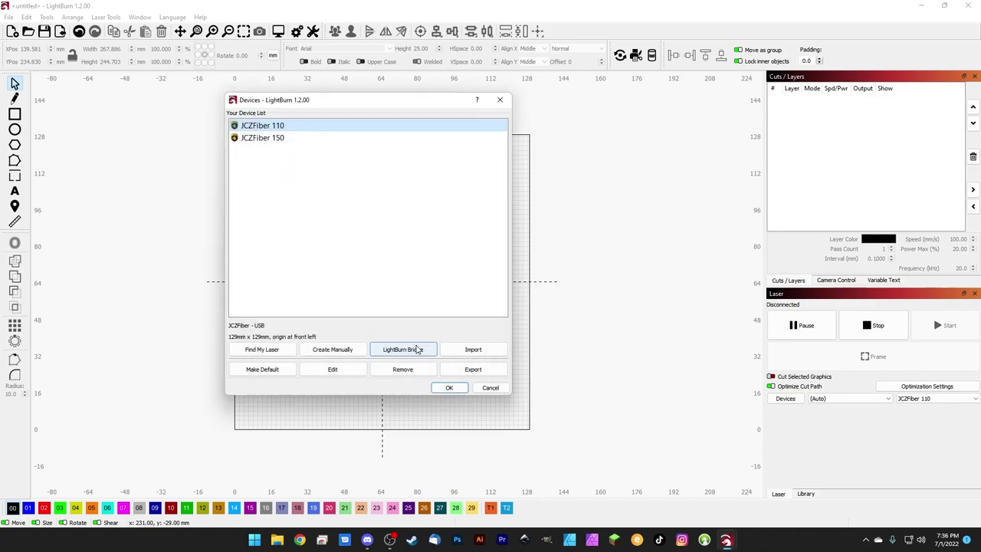
left_click(260, 138)
left_click(269, 126)
left_click(269, 140)
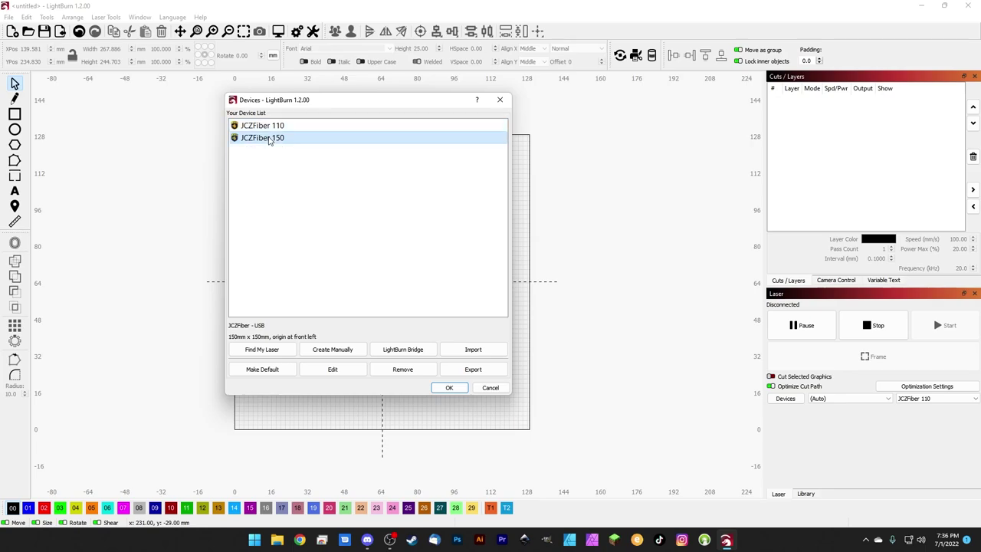
left_click(267, 126)
left_click(265, 137)
left_click(263, 127)
left_click(262, 140)
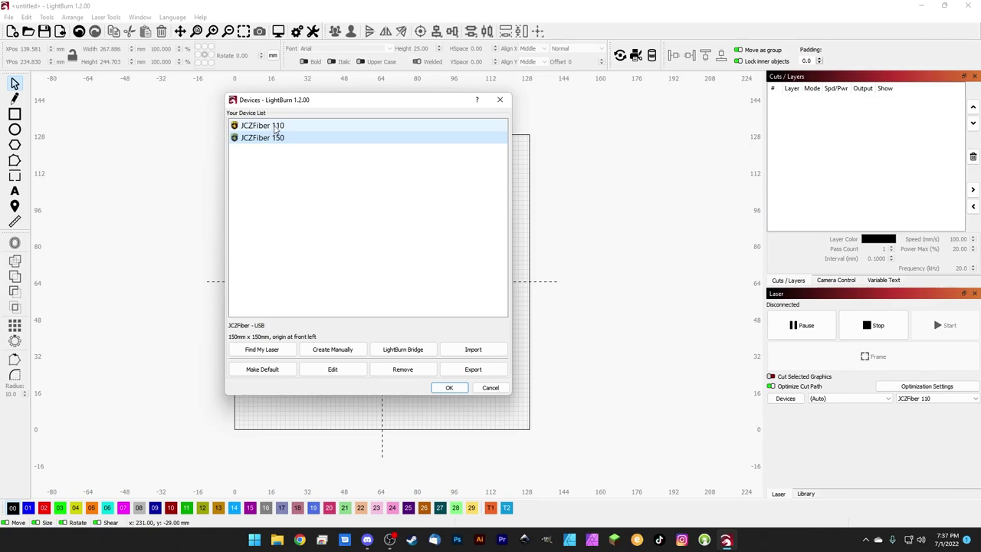
Make JCZFiber 110 the default device and choose JCZFiber 150 as the active laser.
left_click(276, 128)
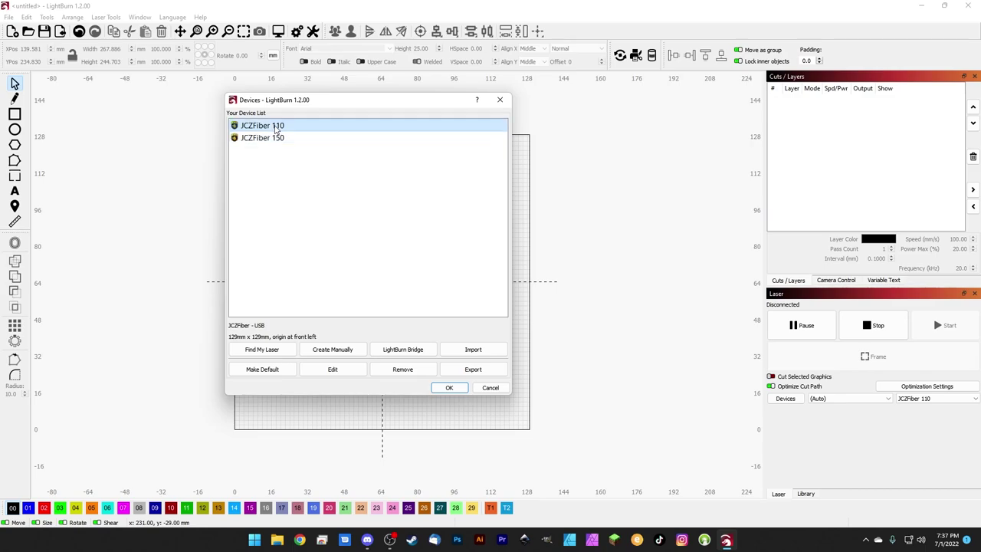
left_click(259, 370)
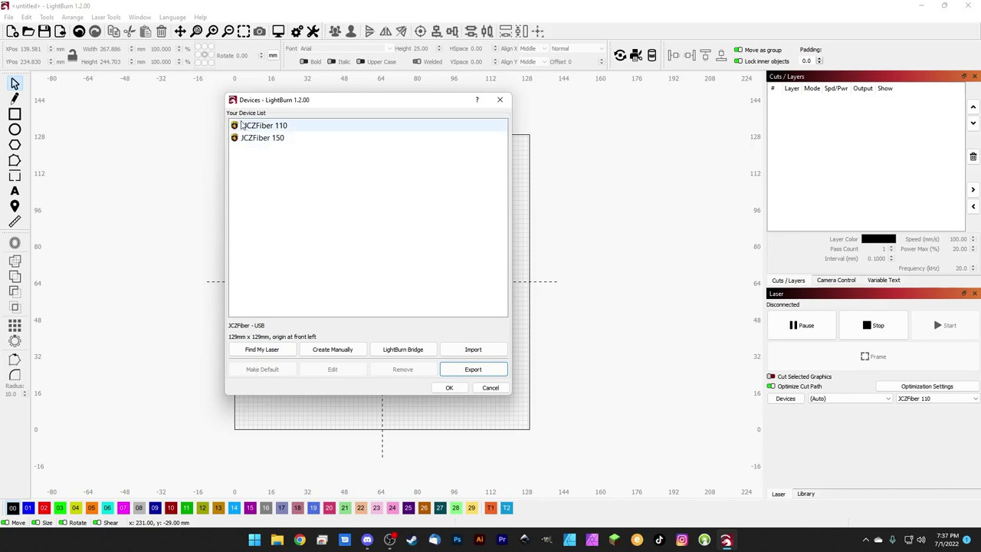
left_click(247, 138)
left_click(441, 388)
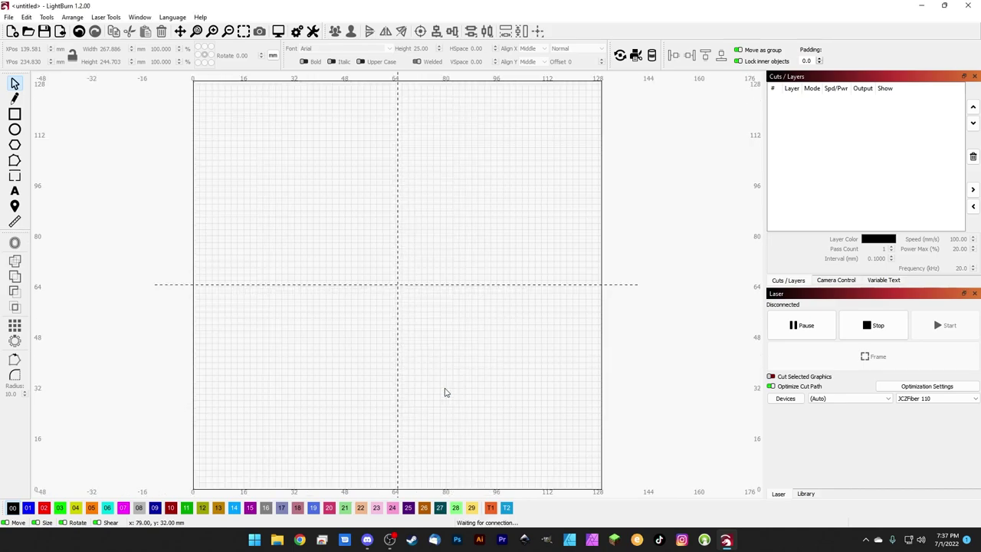
left_click(785, 399)
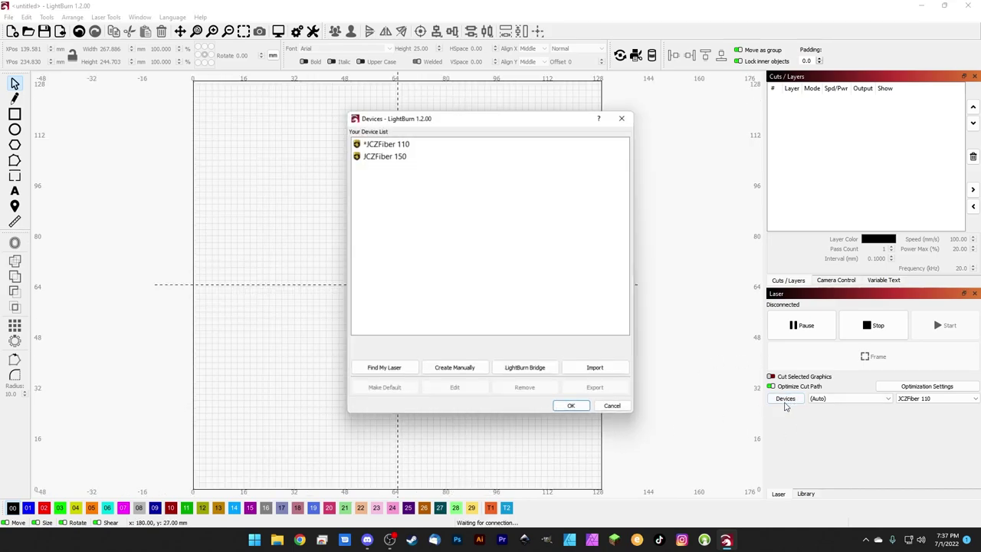
left_click(407, 157)
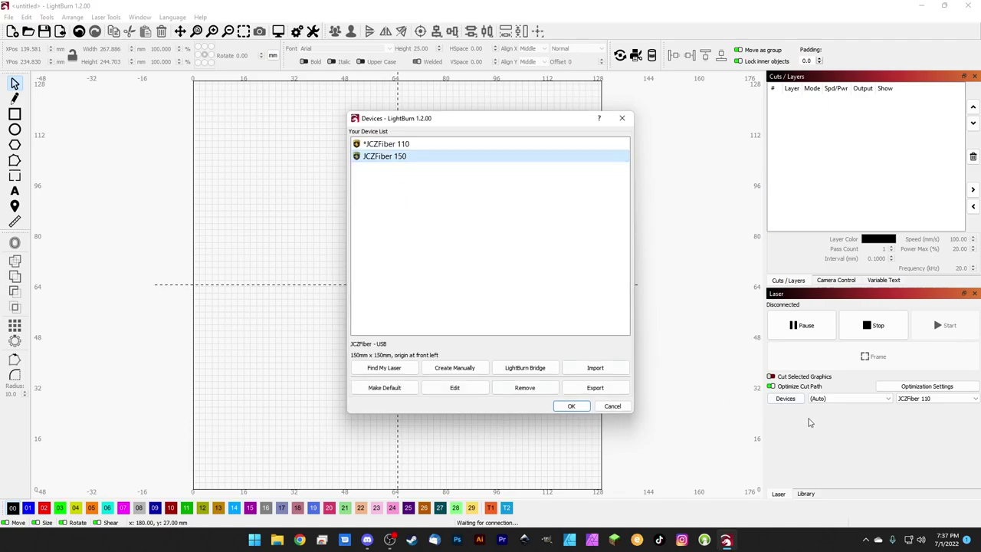
left_click(396, 157)
left_click(570, 407)
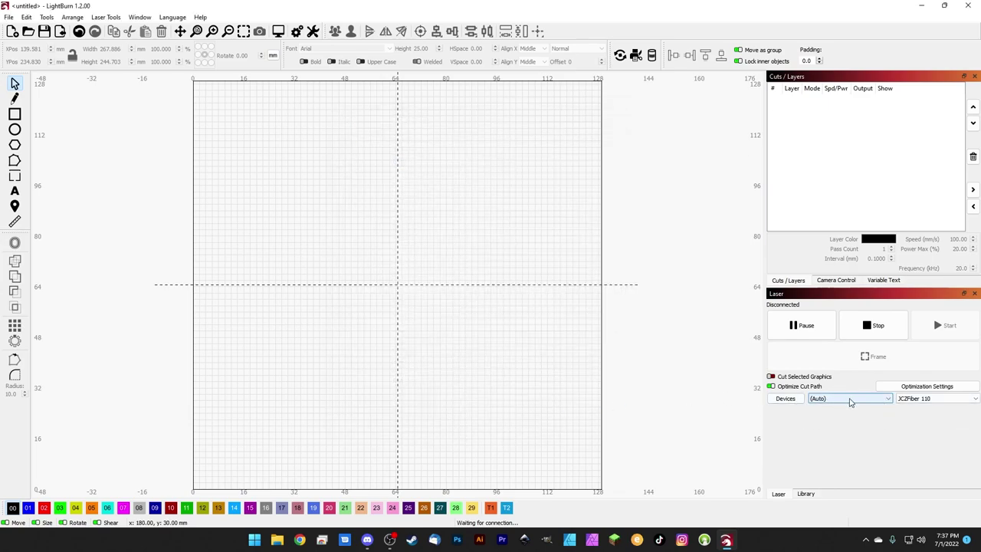
left_click(912, 399)
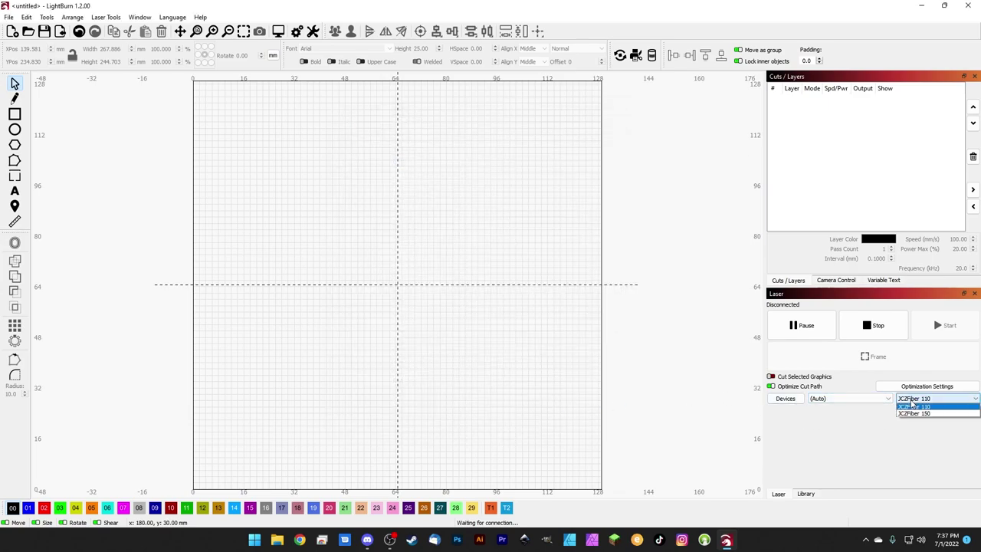
left_click(915, 415)
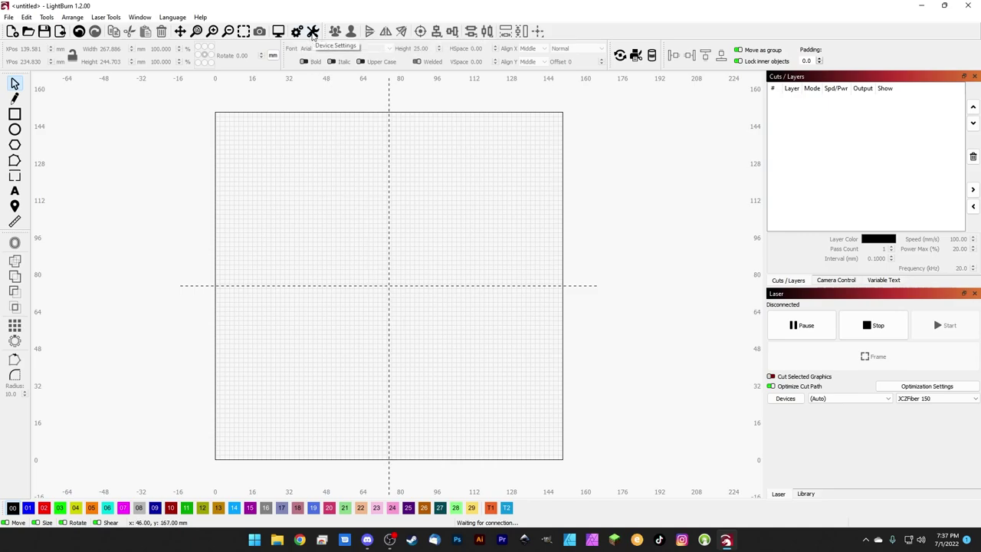
Load 150mm_C.cor from Google Drive's Ezcad Fiber 150 folder into JCZFiber 150's Device Settings.
left_click(313, 32)
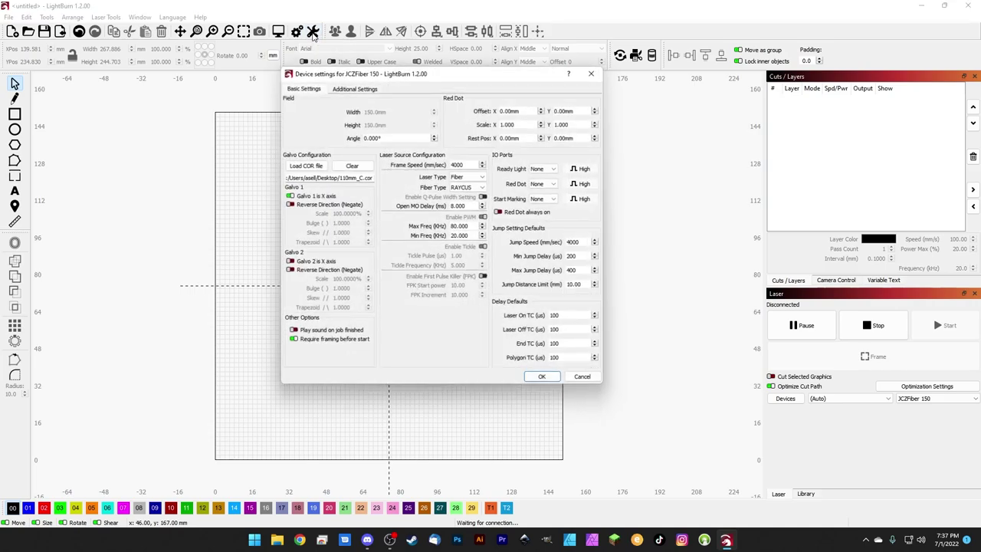
left_click_drag(326, 71, 222, 111)
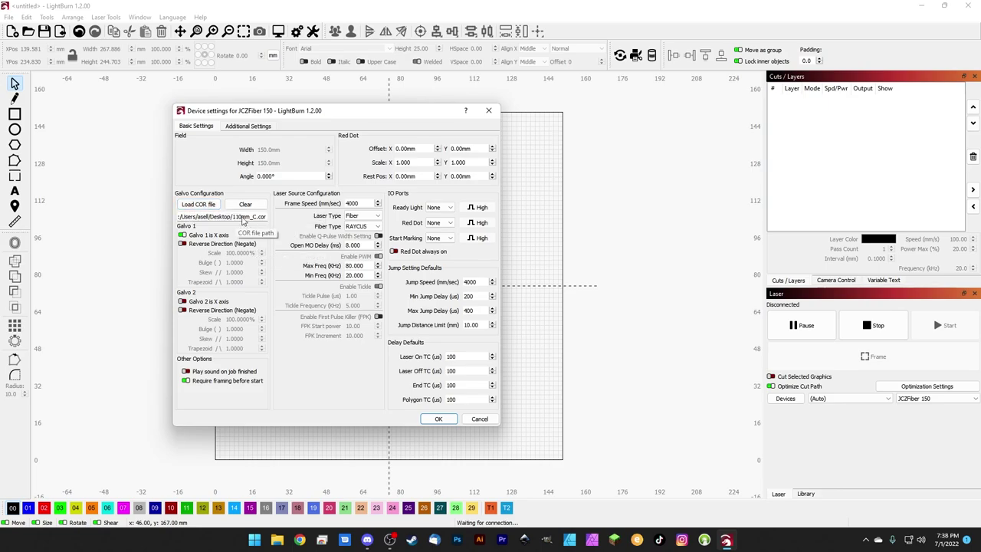
left_click(195, 206)
scroll(230, 279, "up", 4)
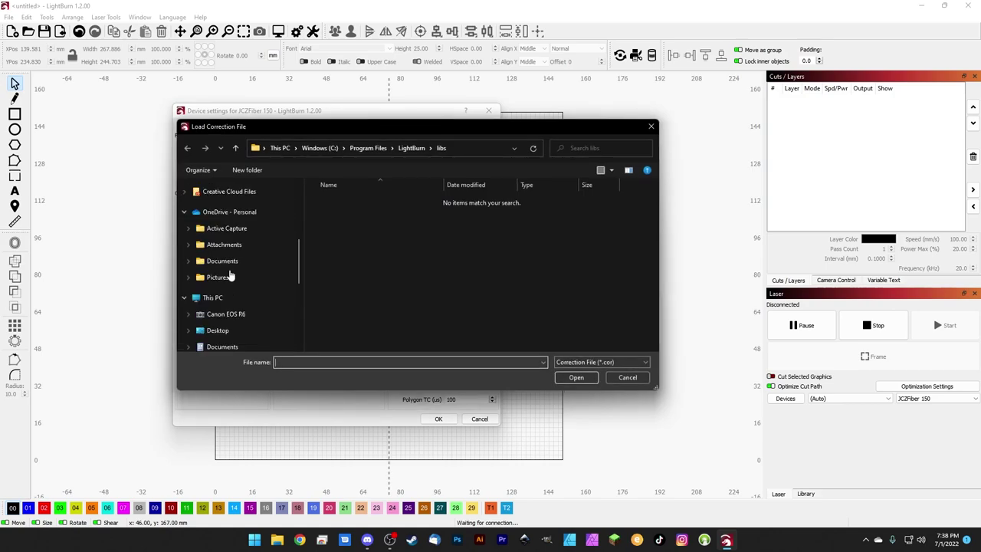
scroll(230, 279, "up", 3)
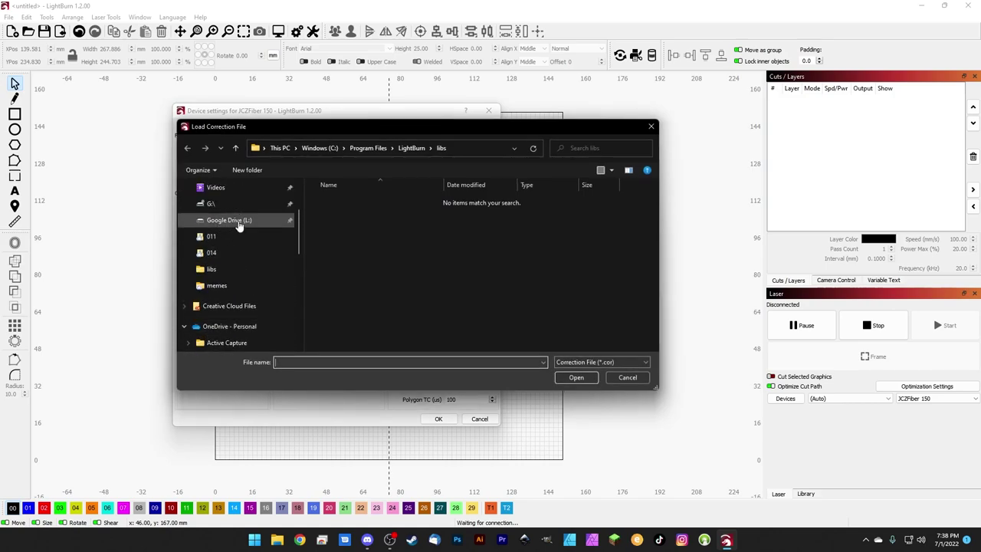
left_click(239, 225)
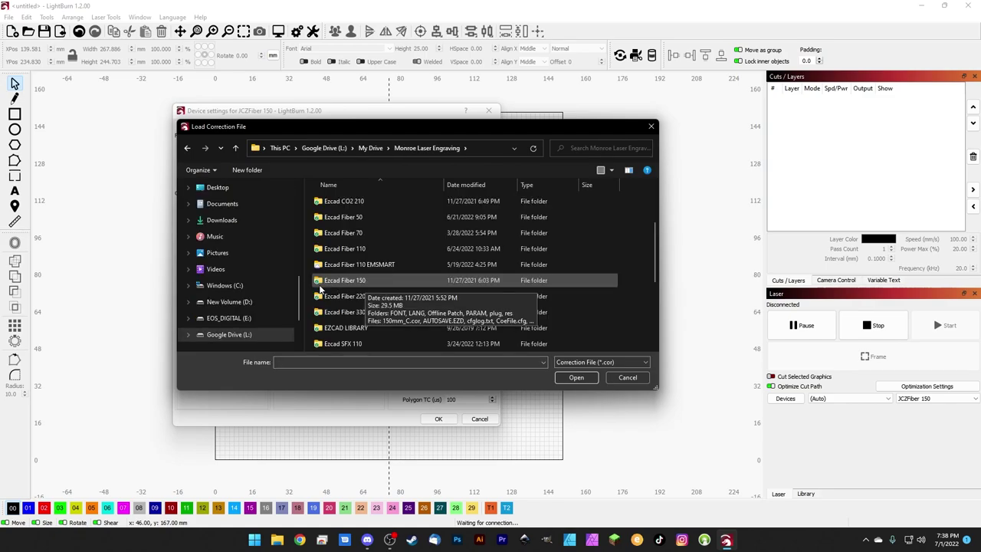
double_click(366, 282)
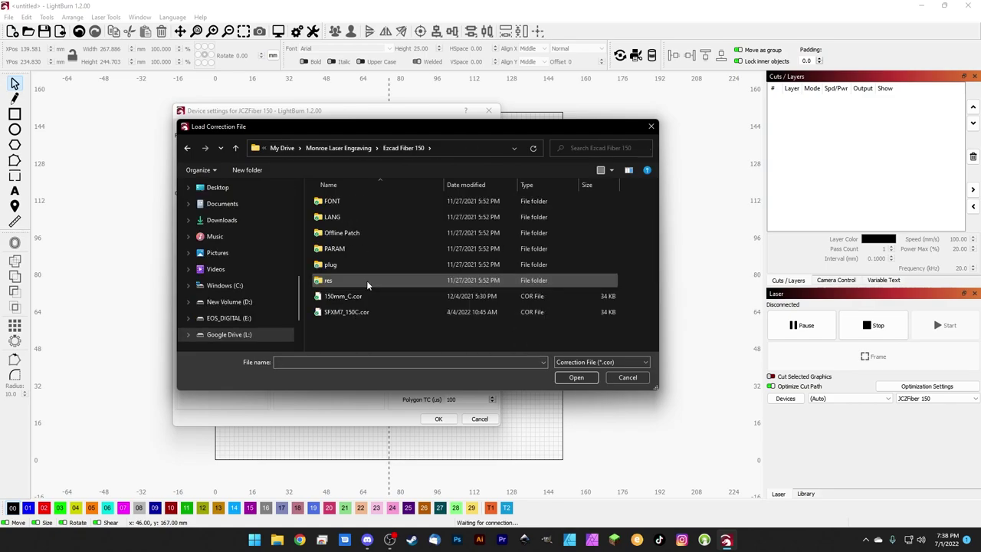
left_click(326, 300)
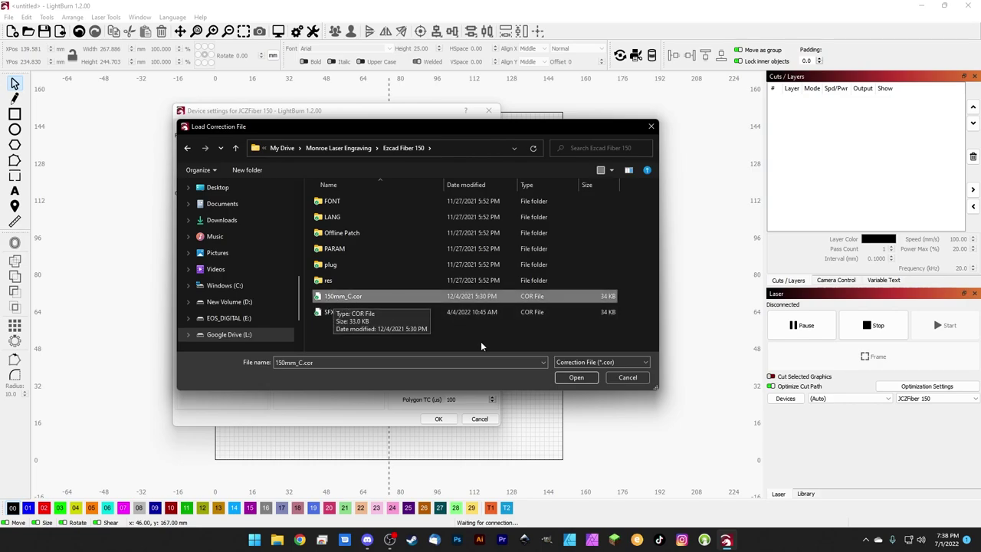
left_click(575, 378)
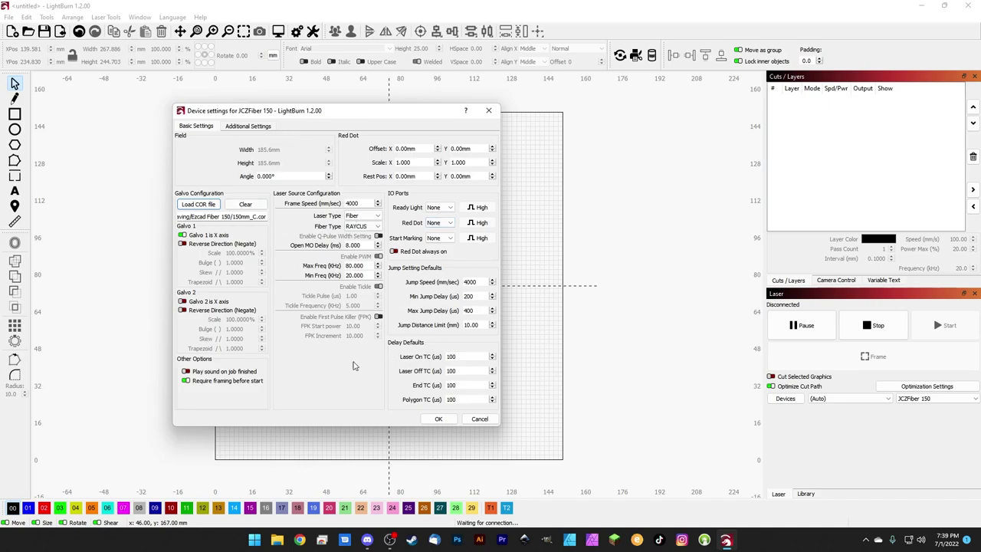
Save and close JCZFiber 150's Device Settings.
left_click(439, 418)
scroll(410, 268, "down", 1)
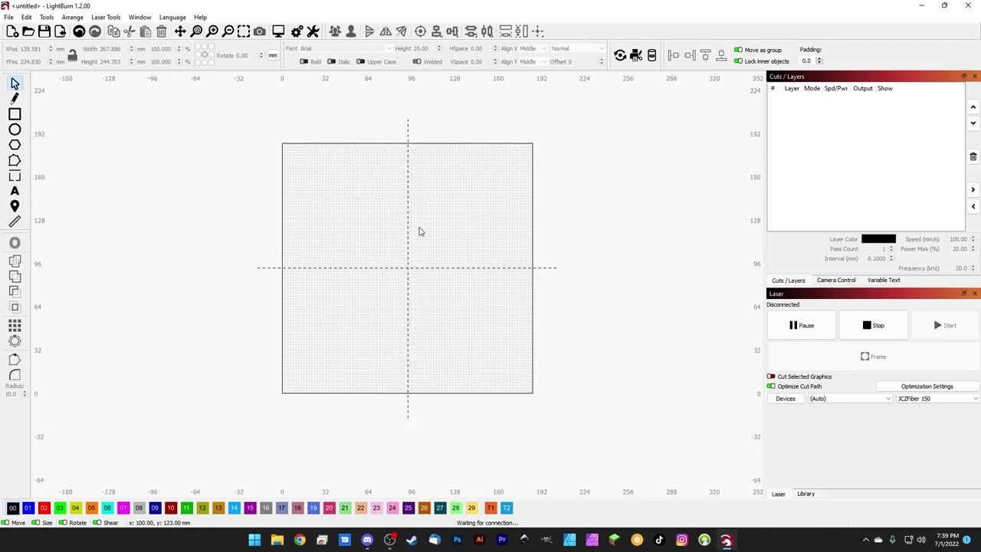
scroll(420, 230, "up", 1)
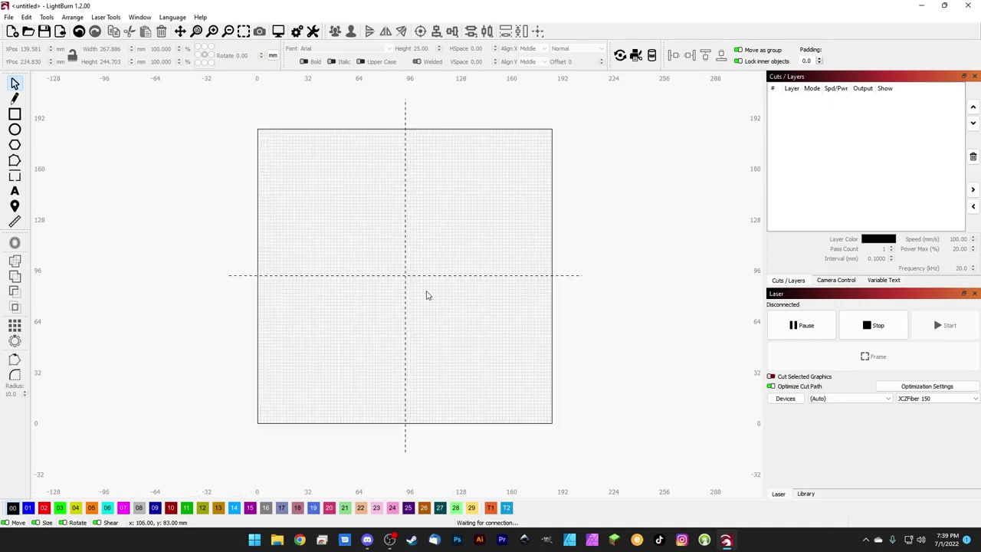
Copy the C:\Program Files\LightBurn\libs path from the Open Cut Library dialog, then cancel it.
left_click(806, 493)
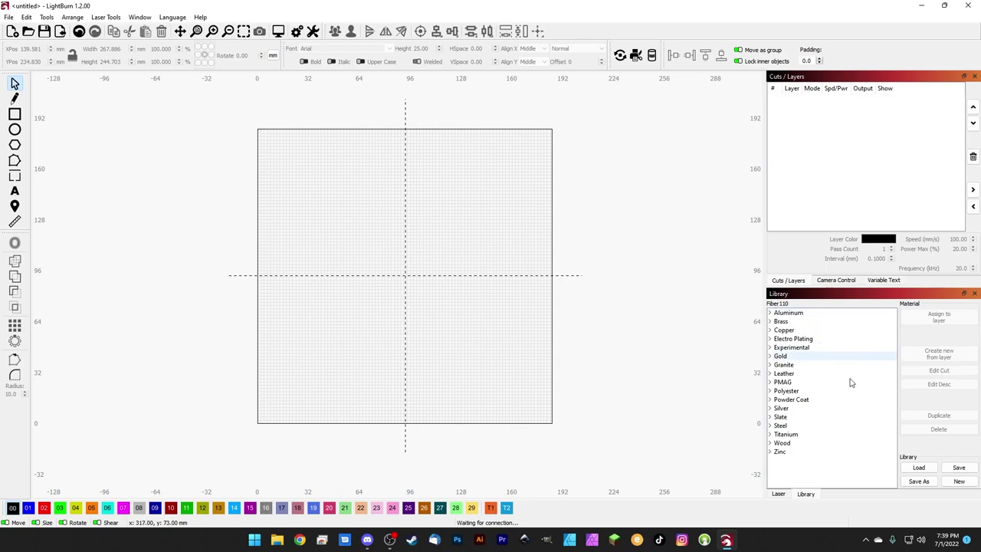
left_click(918, 467)
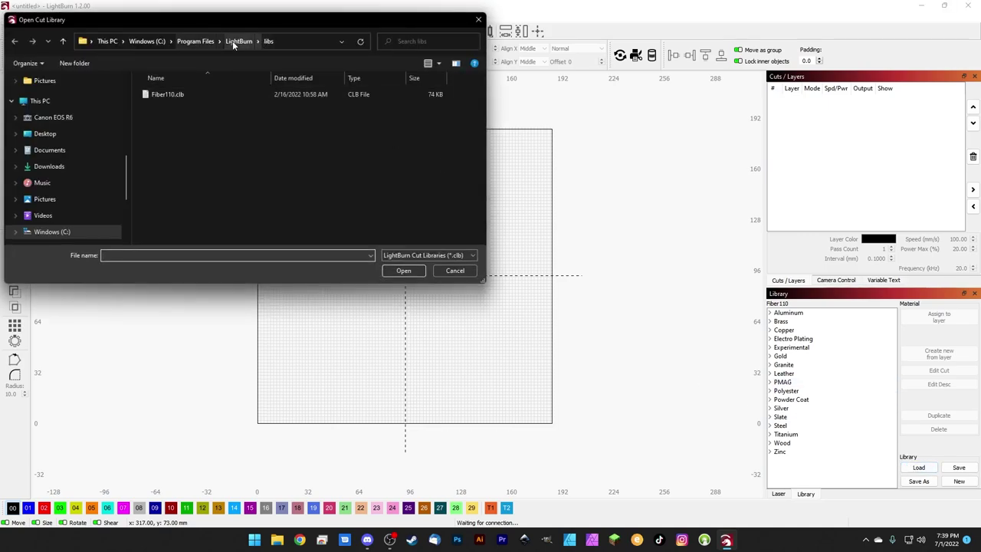
left_click(293, 42)
key("cmd+c")
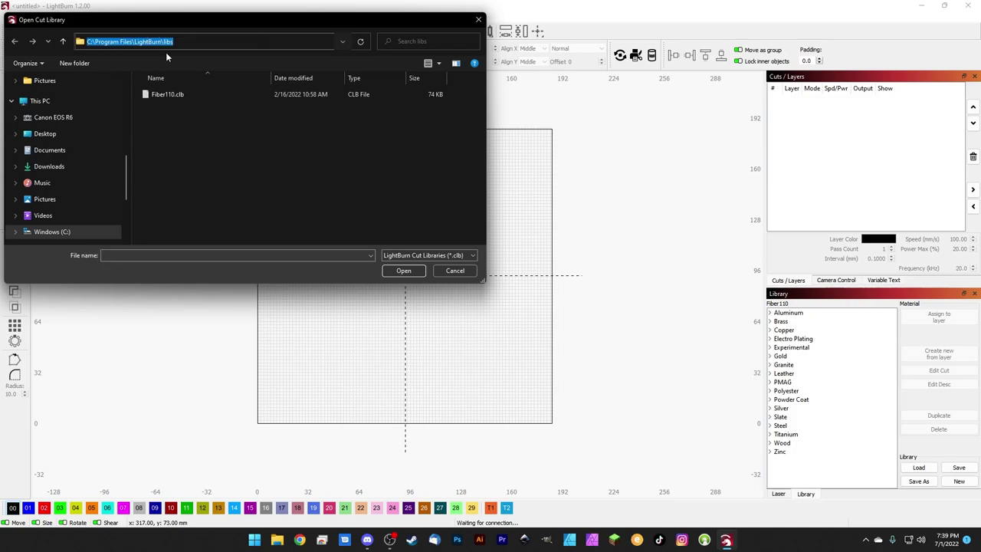
left_click(454, 272)
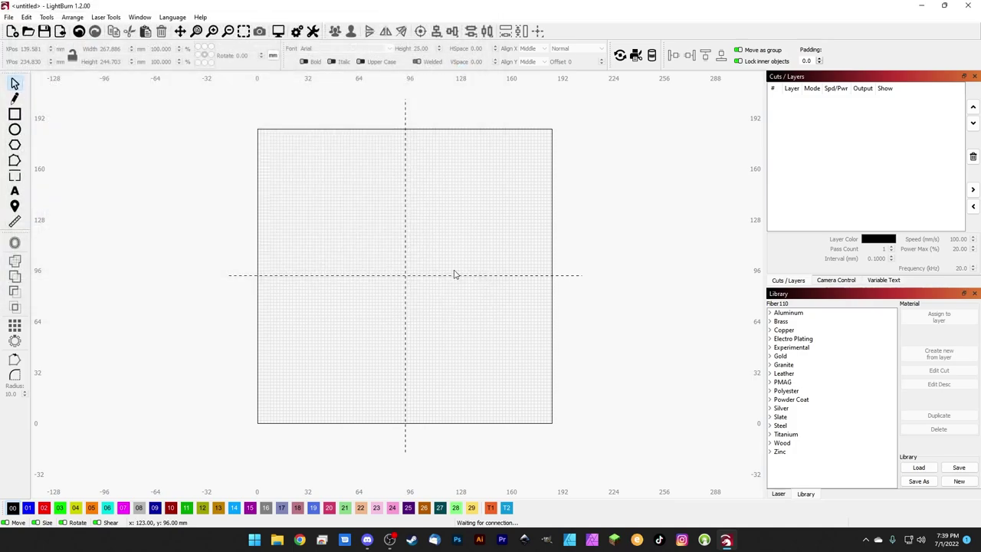
Launch Laser Params Converter with LightBurn format and Fiber Laser, then browse for the input file.
left_click(922, 5)
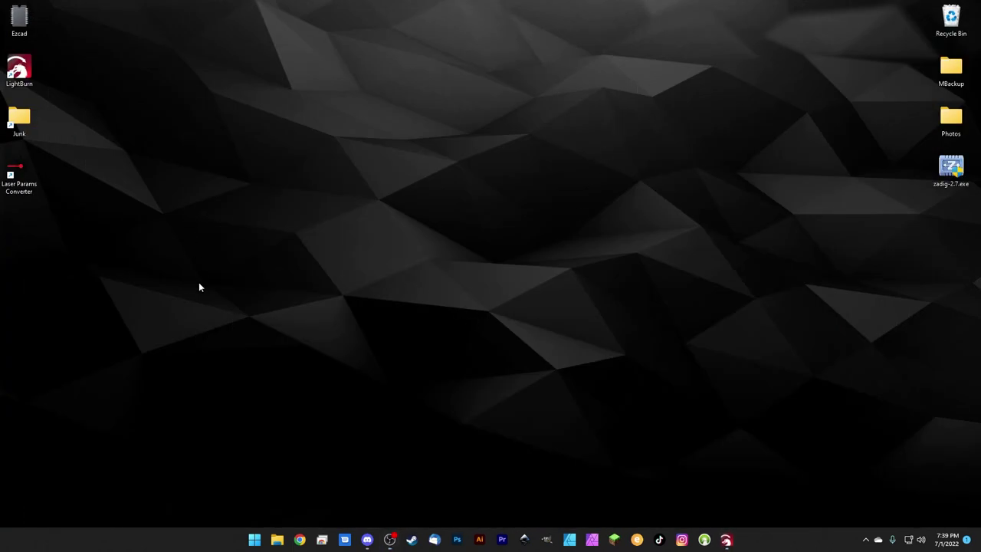
double_click(16, 191)
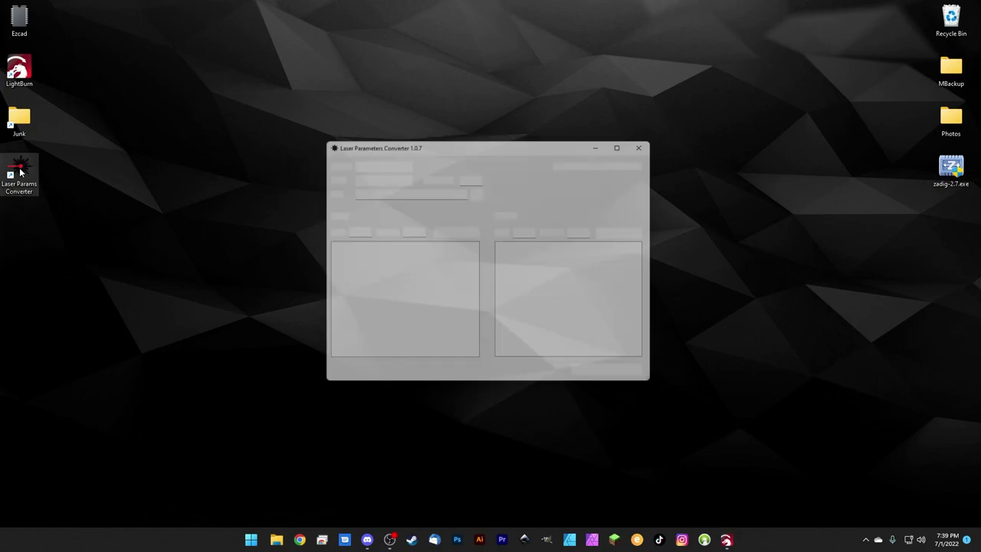
left_click(364, 165)
left_click(360, 170)
key("Tab")
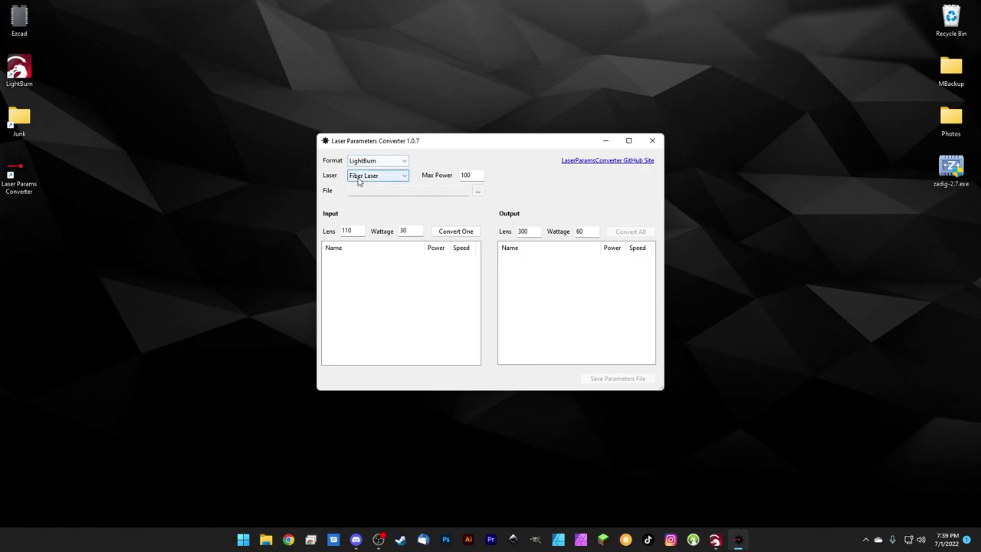
key("Tab")
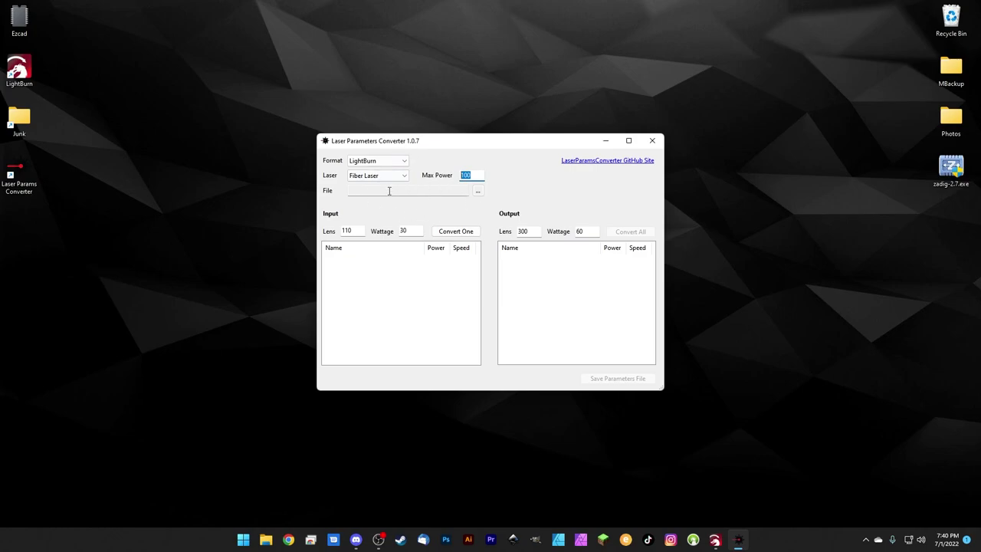
left_click(475, 190)
Paste the libs path into the Open dialog and load Fiber110.clb.
left_click(502, 183)
right_click(486, 180)
left_click(519, 229)
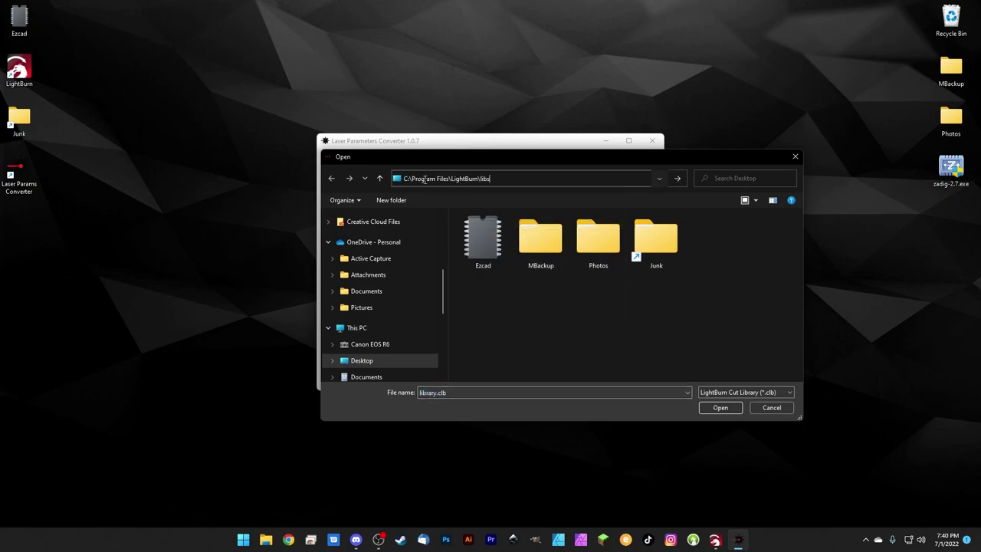
key("Return")
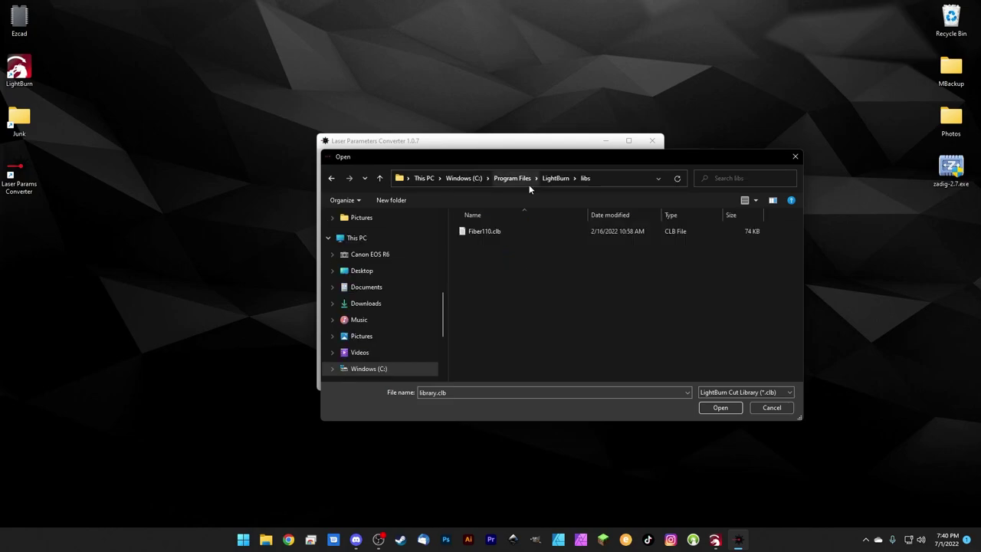
left_click(459, 236)
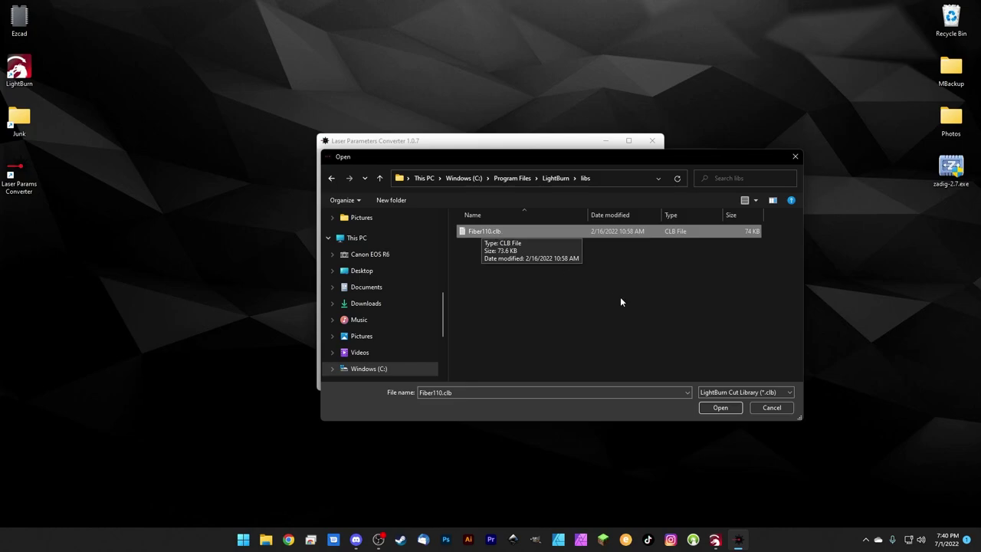
left_click(712, 406)
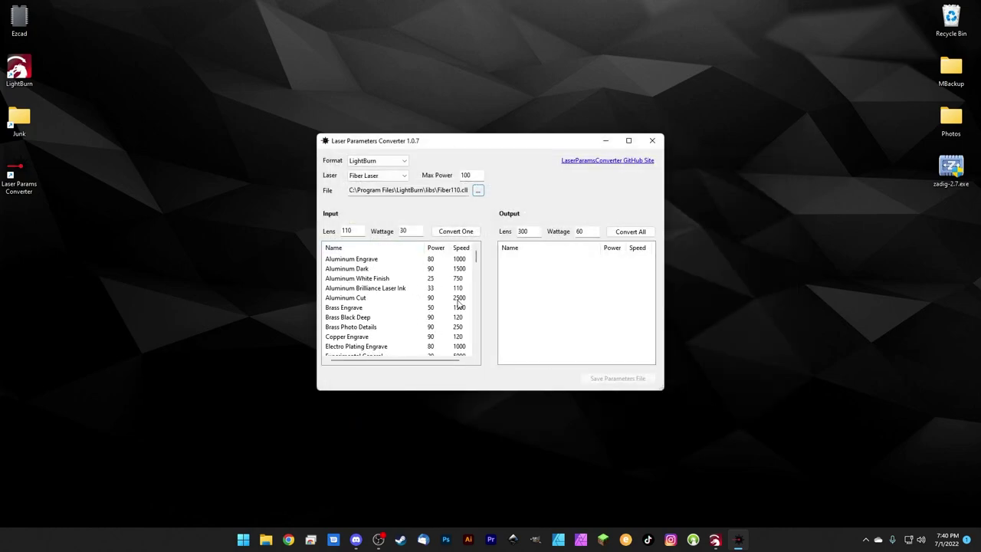
Set output wattage 30 and lens 150, then convert all parameters.
key("Tab")
type("30")
double_click(527, 230)
type("150")
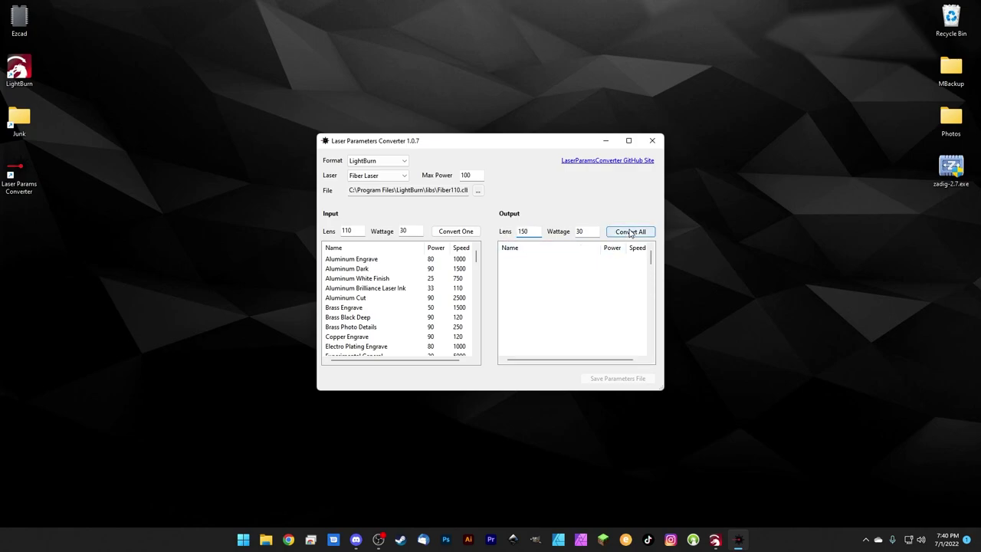
left_click(625, 232)
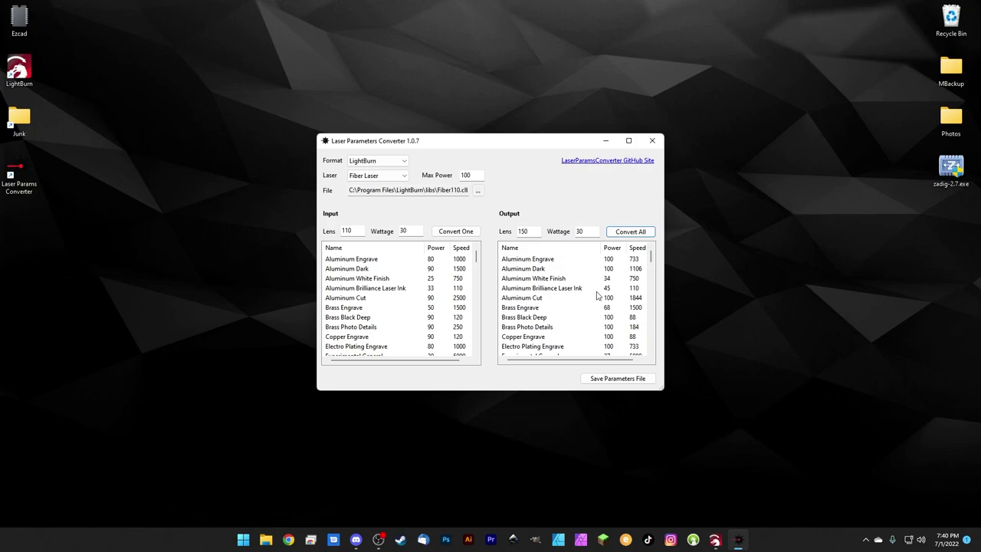
Save the result as Fiber150.clb on the Desktop instead of libs, confirm, and close the converter.
left_click(591, 378)
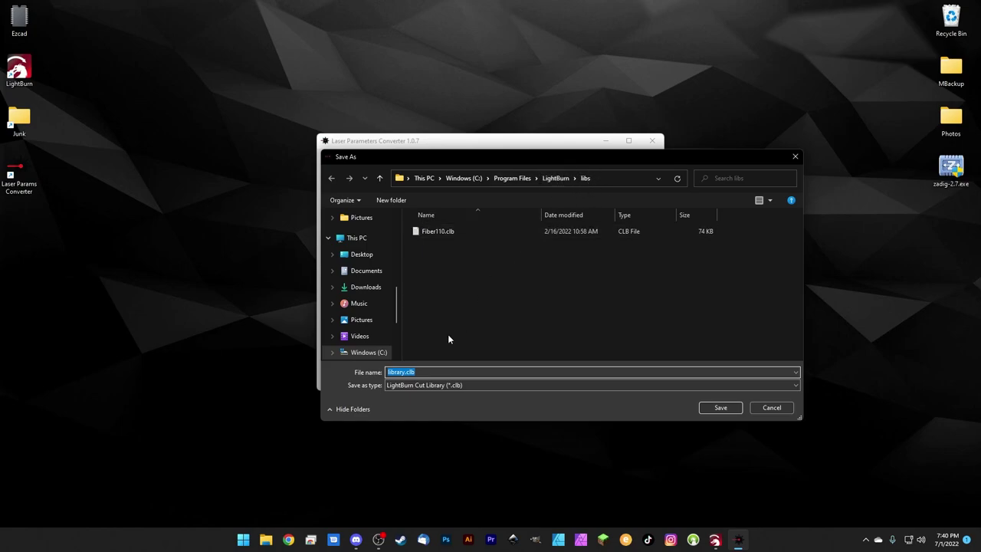
type("Fiber1")
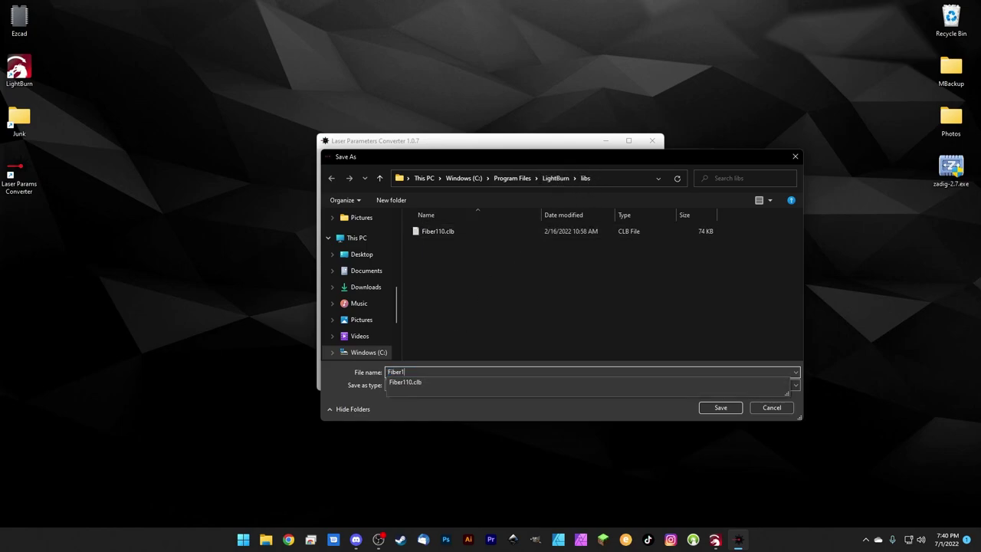
type("50")
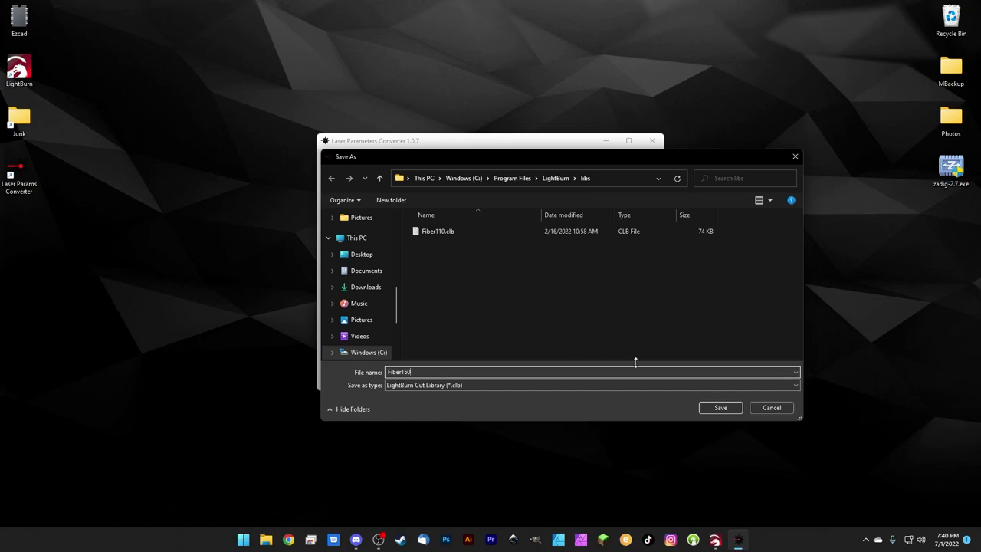
left_click(718, 407)
left_click(511, 278)
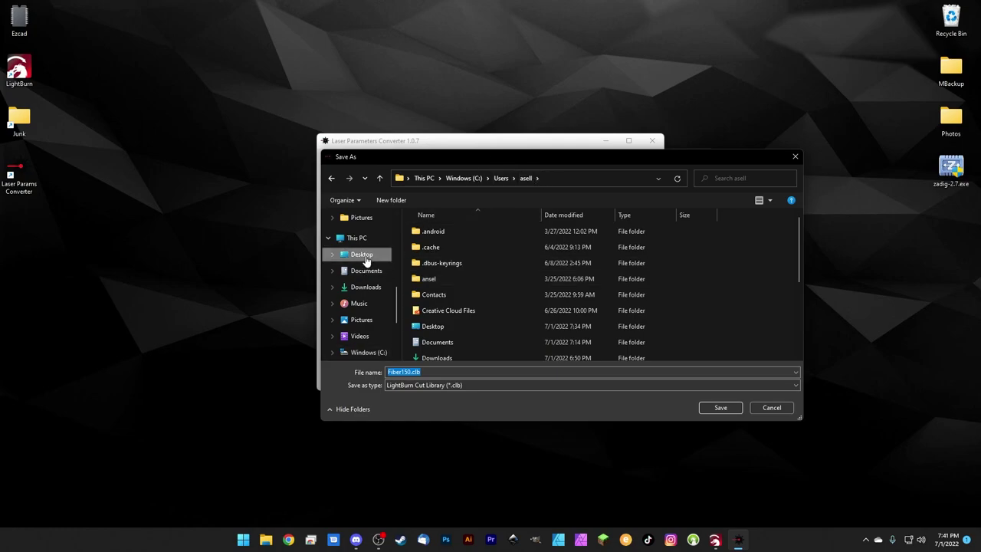
left_click(363, 254)
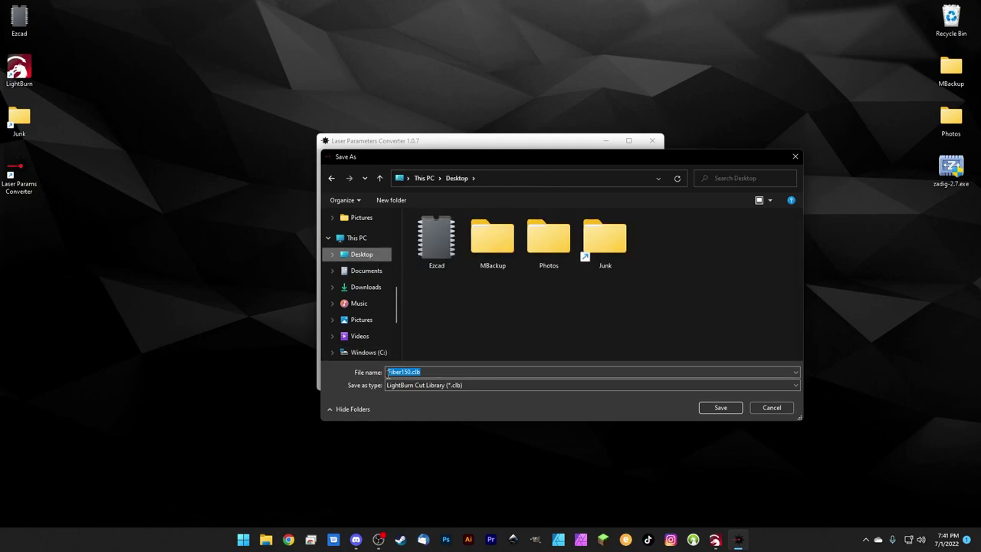
left_click(720, 407)
left_click(522, 306)
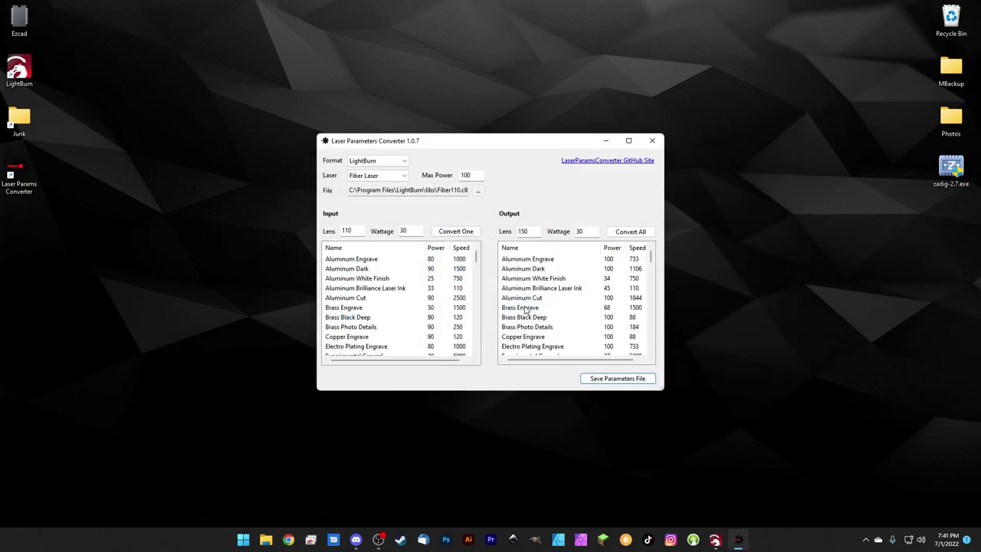
left_click(657, 144)
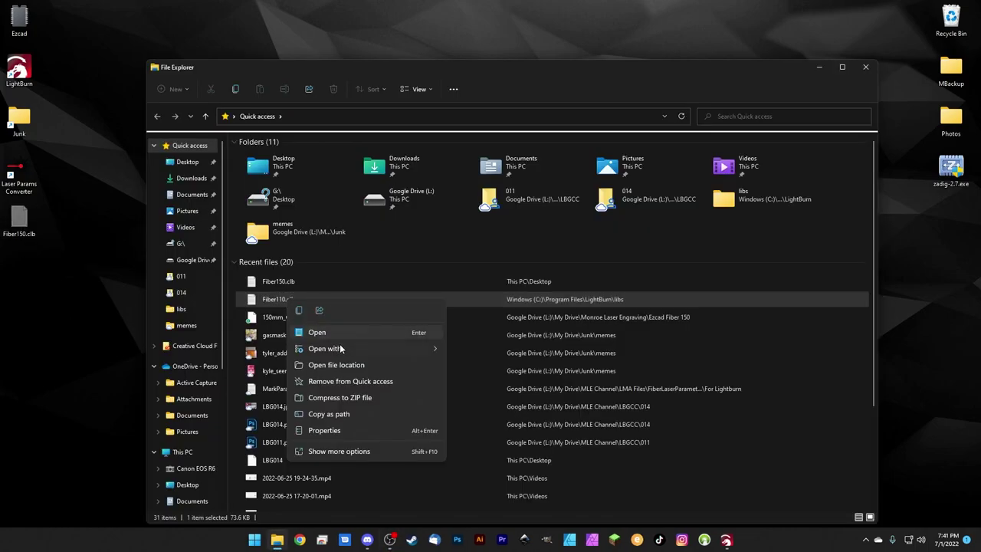
Paste Fiber150.clb into the libs folder beside Fiber110.clb, approve the admin prompt, and compare both file sizes.
left_click(329, 361)
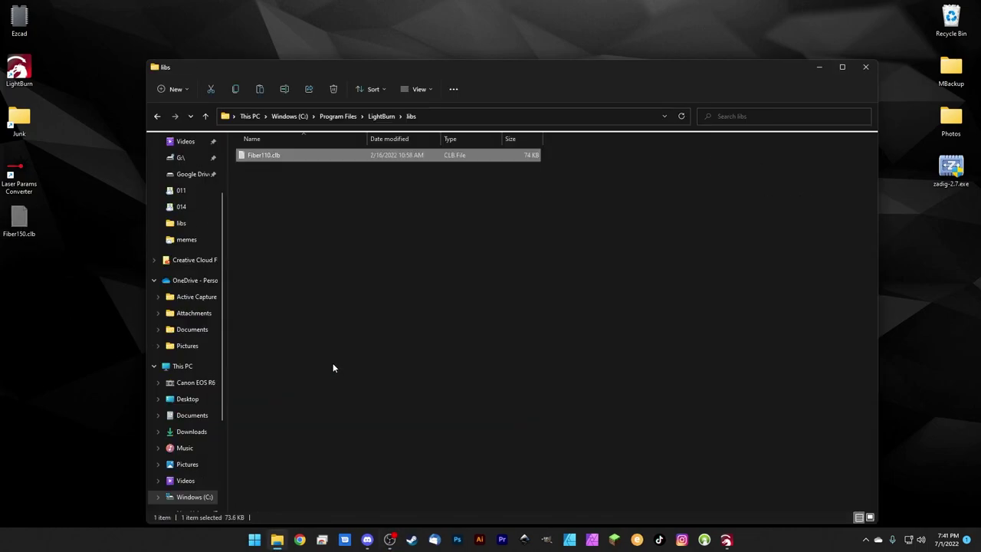
left_click(334, 225)
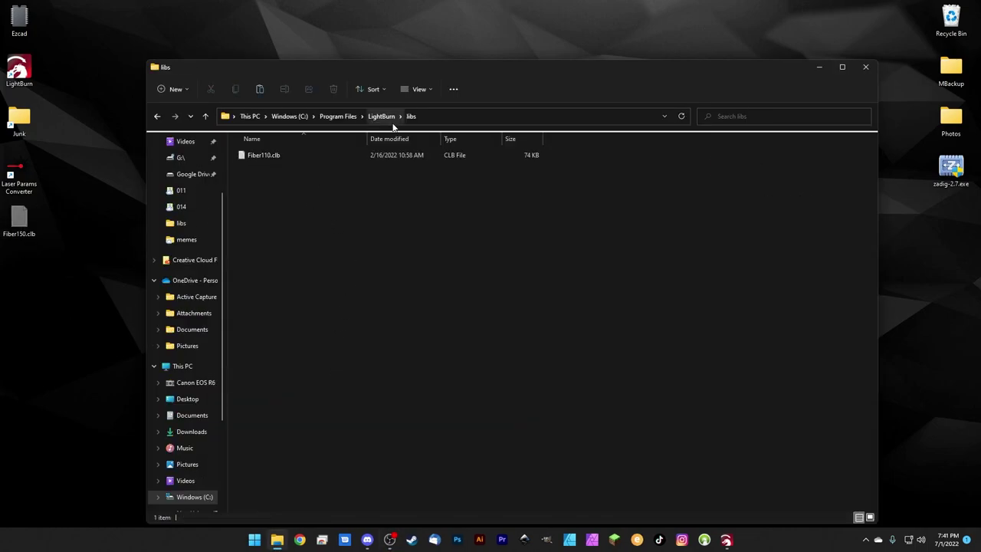
right_click(277, 184)
left_click(289, 197)
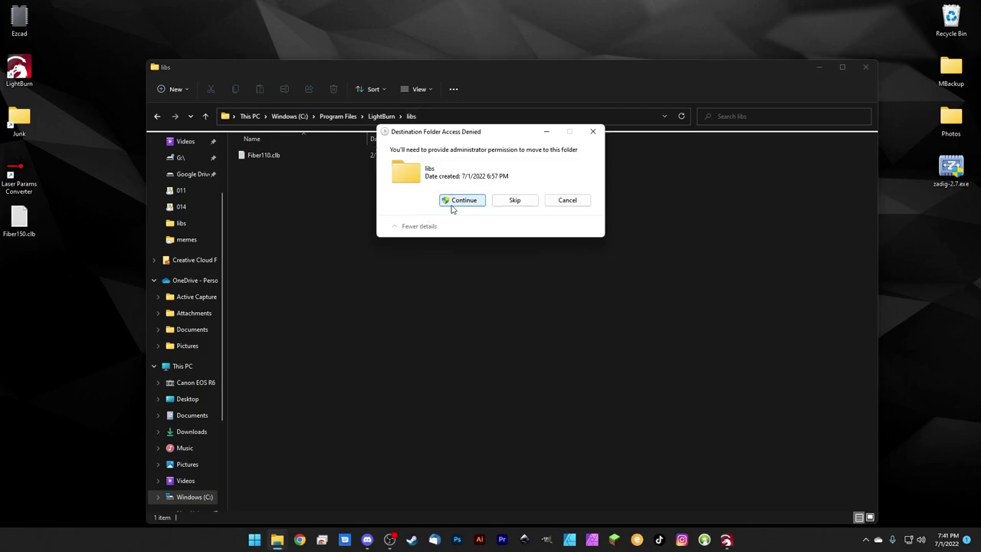
left_click(453, 203)
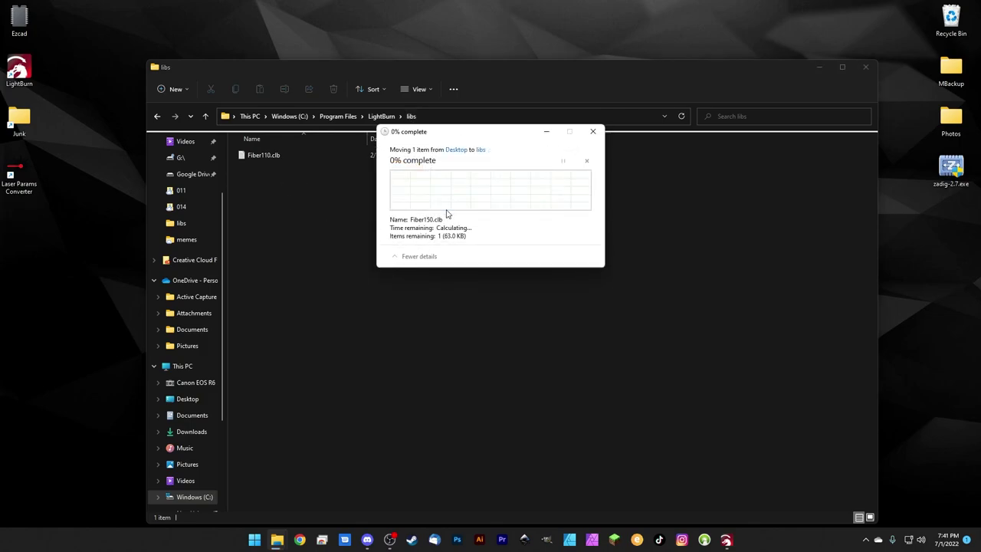
left_click(263, 156)
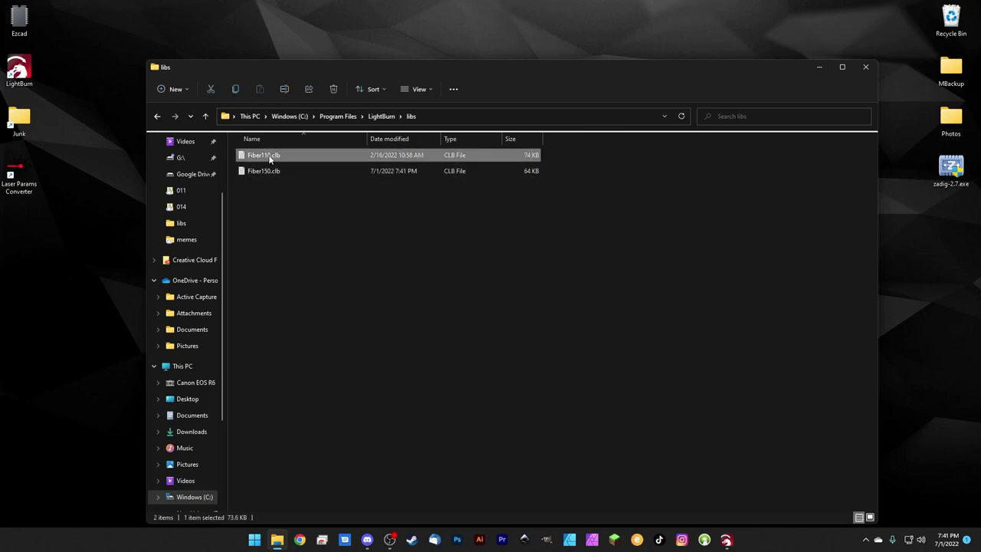
left_click(259, 174)
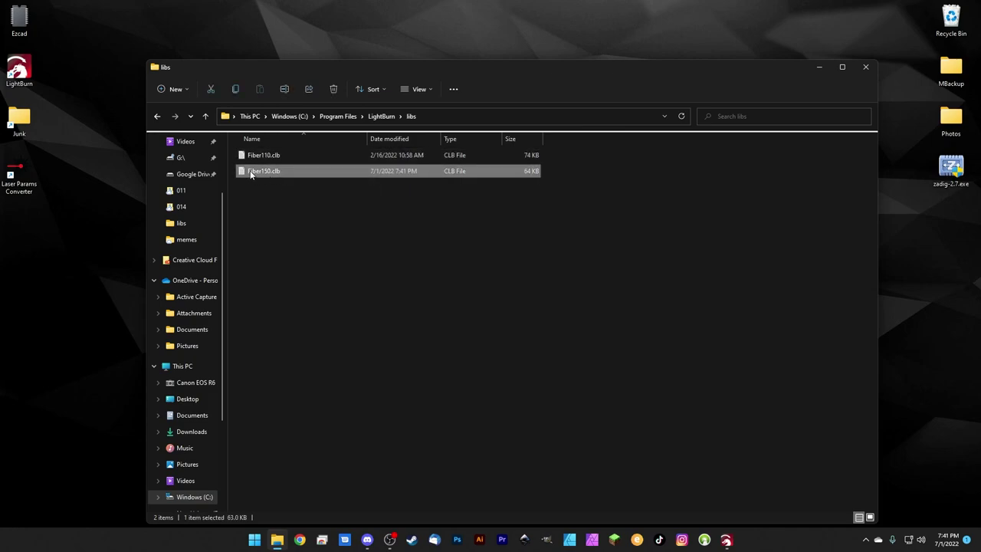
Back in LightBurn, load Fiber150.clb from the Library panel as the active cut library.
left_click(867, 69)
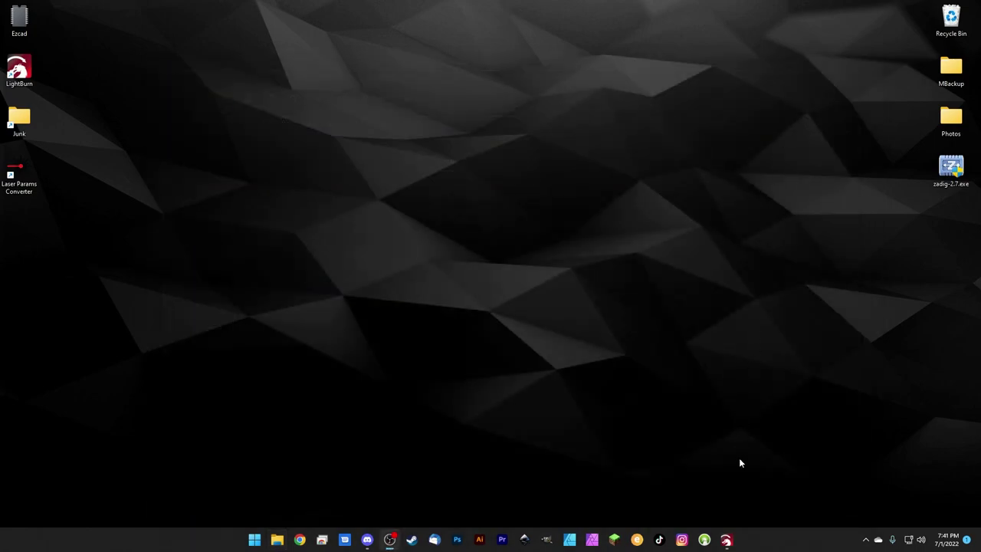
left_click(726, 540)
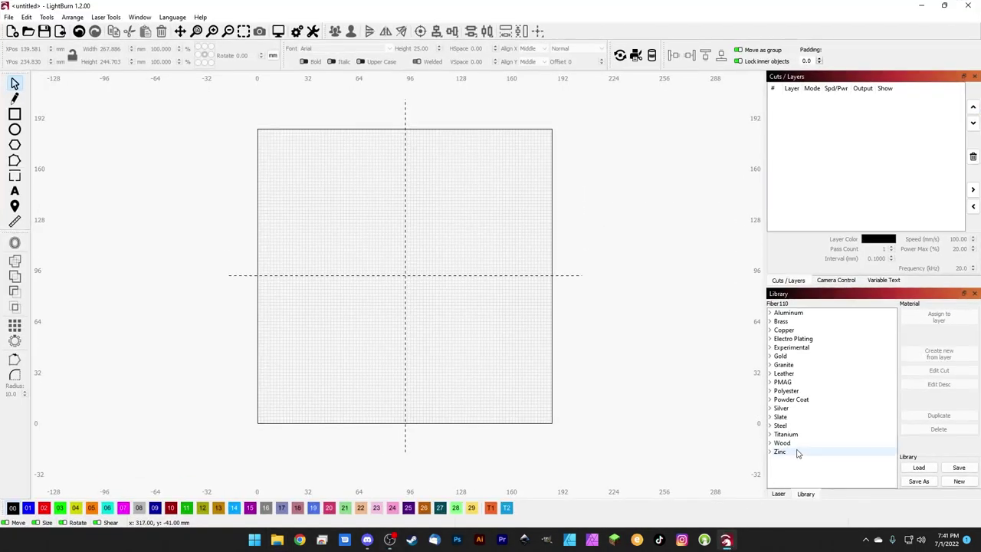
left_click(910, 467)
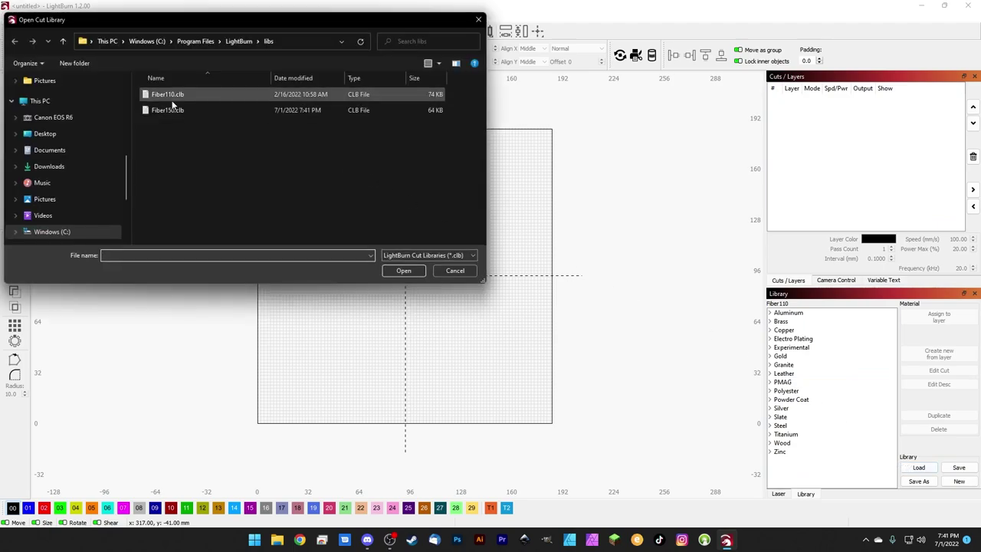
left_click(177, 111)
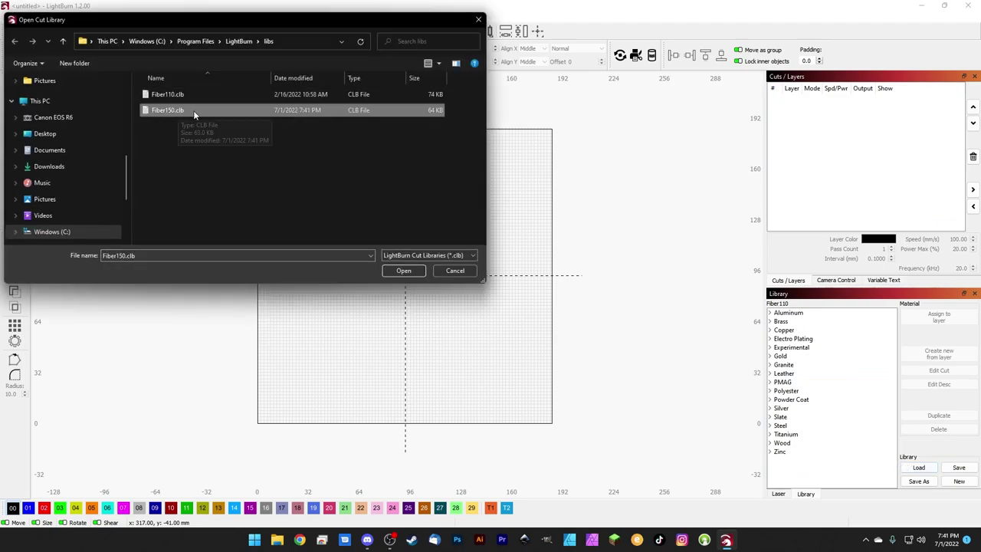
left_click(403, 271)
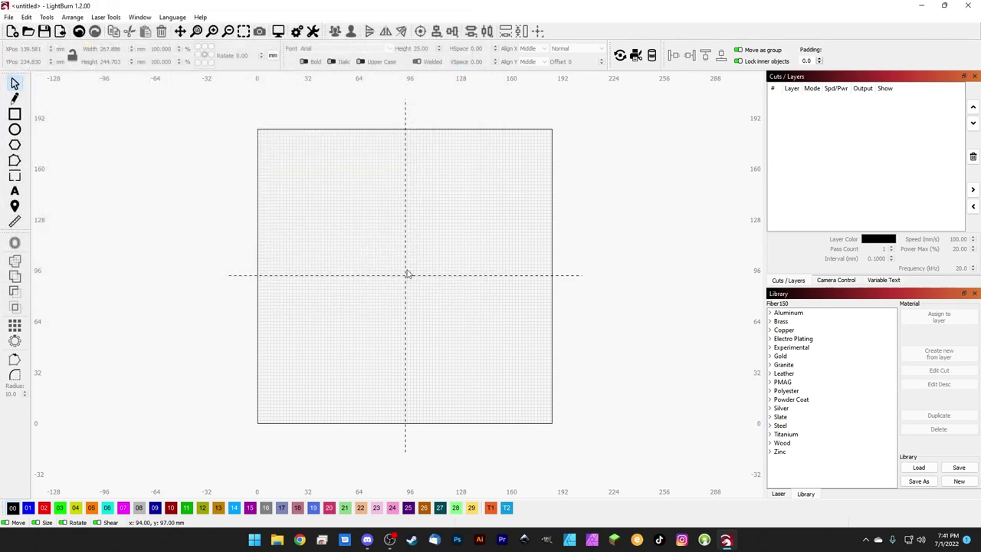
Draw an ellipse and assign Aluminum > General > White Finish to its layer.
left_click(772, 314)
left_click(775, 339)
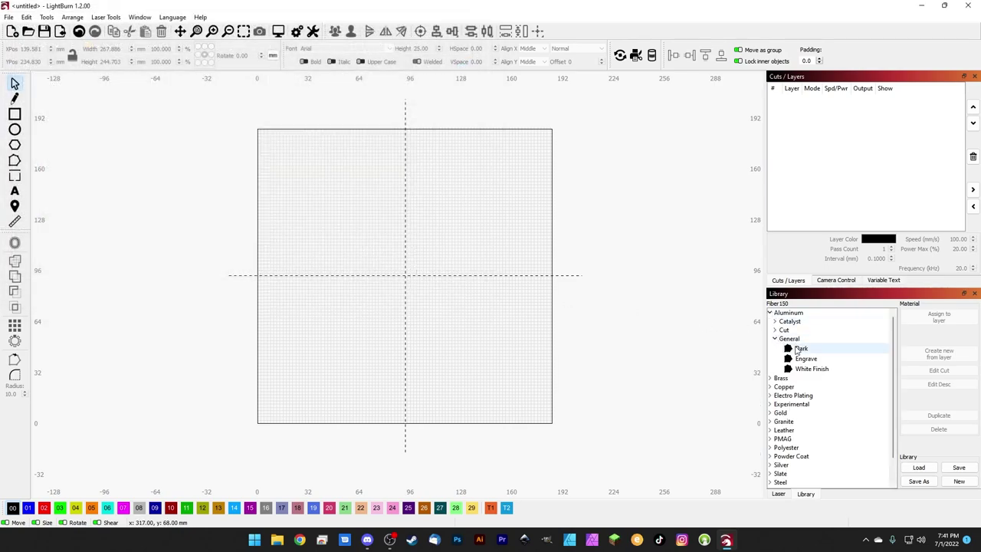
left_click(810, 370)
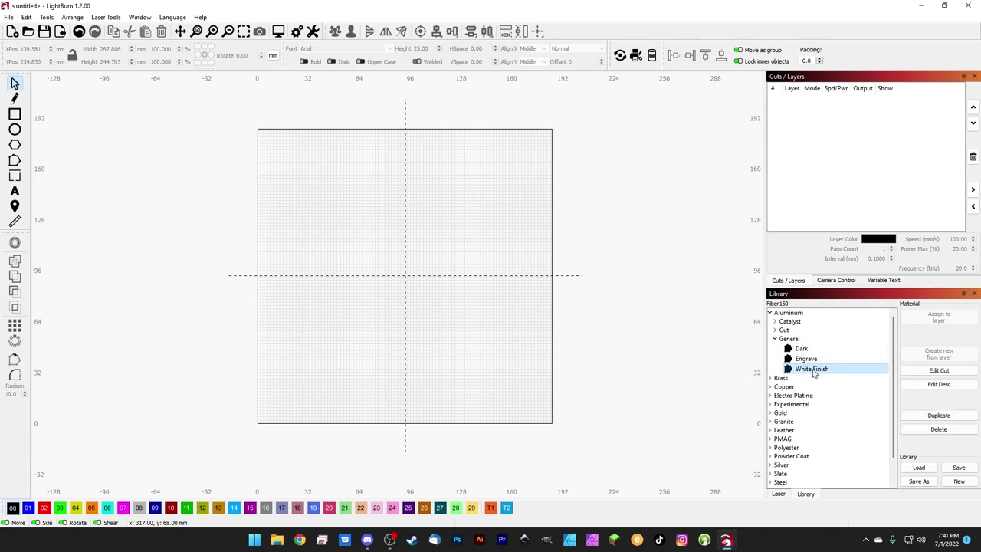
left_click(15, 129)
left_click_drag(415, 248, 451, 276)
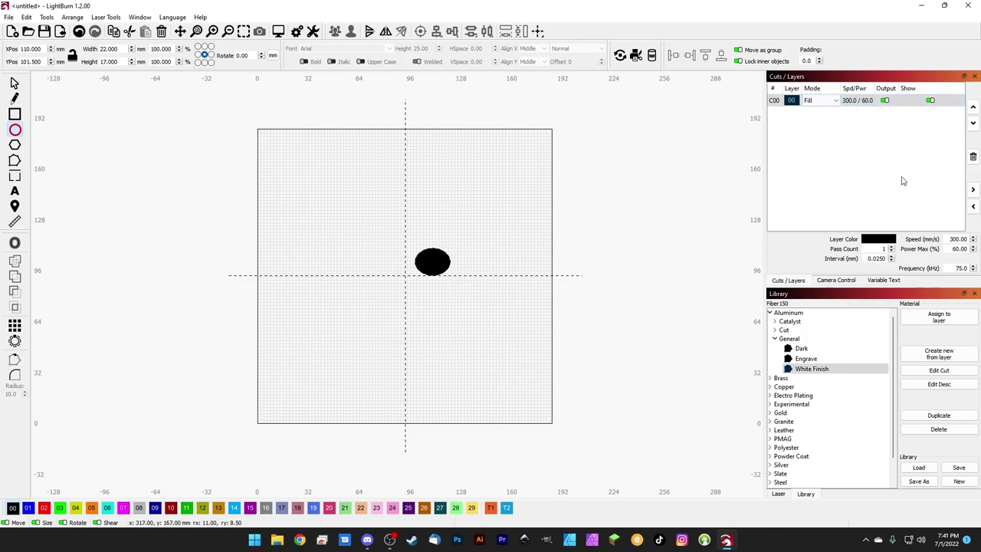
left_click(938, 316)
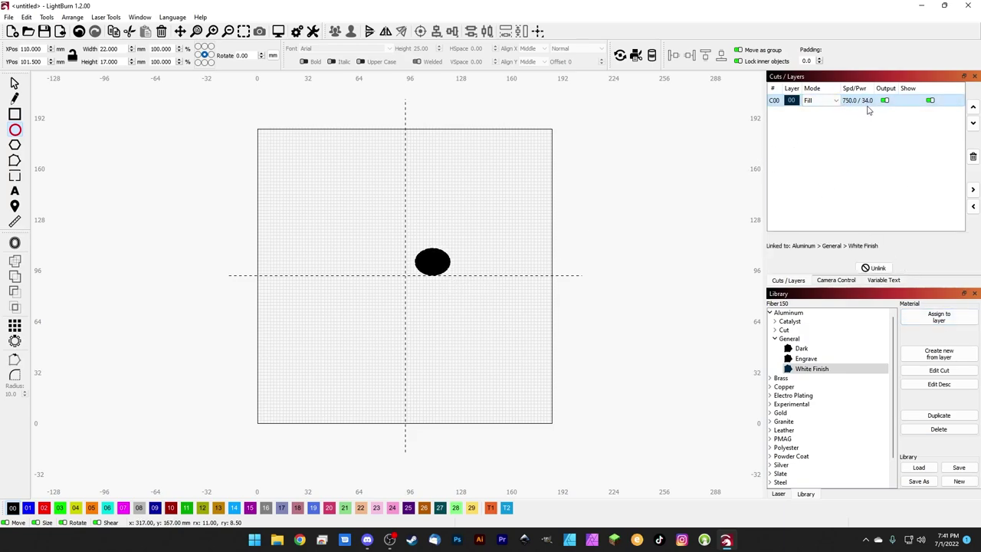
Switch the device to JCZFiber 110 and reselect Aluminum > General > White Finish in the library.
left_click(787, 496)
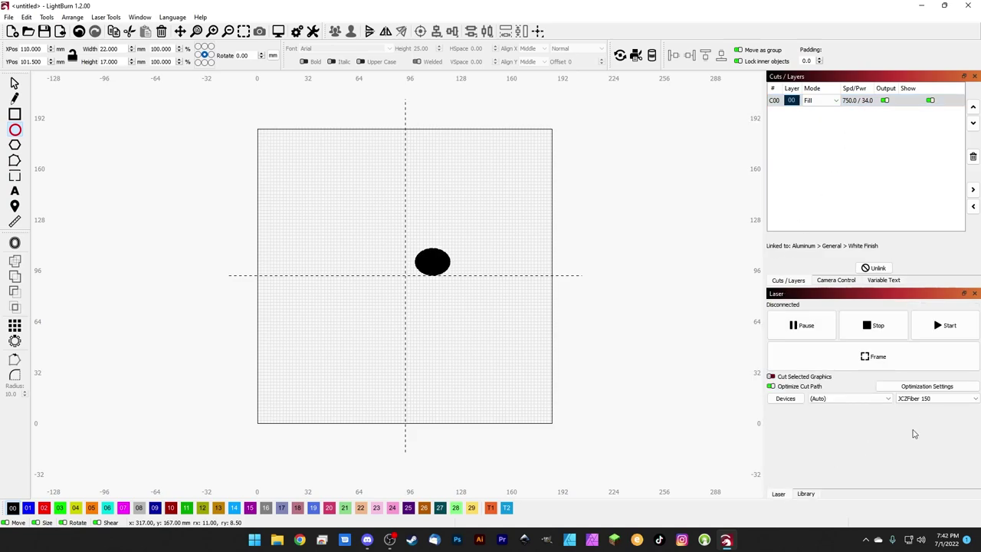
left_click(926, 398)
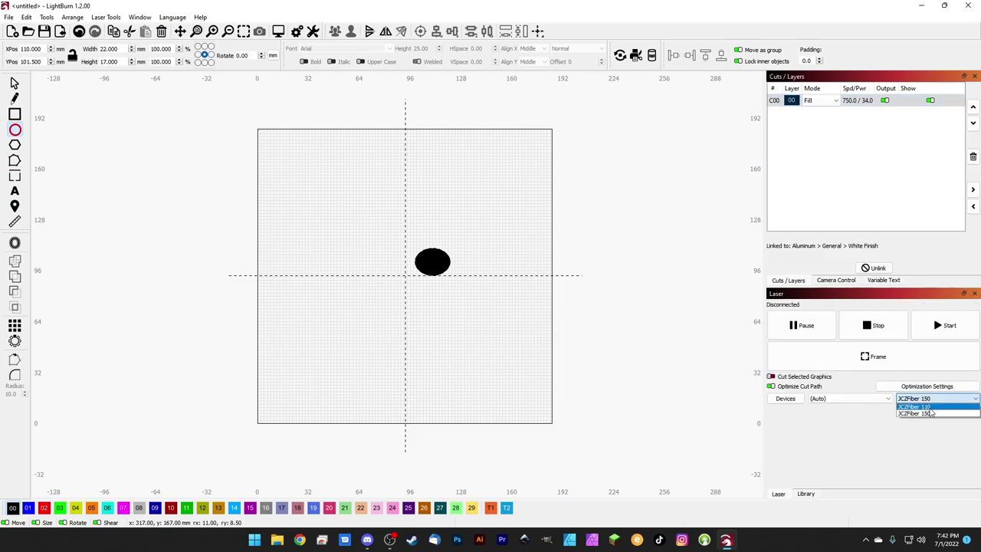
left_click(923, 407)
left_click(807, 494)
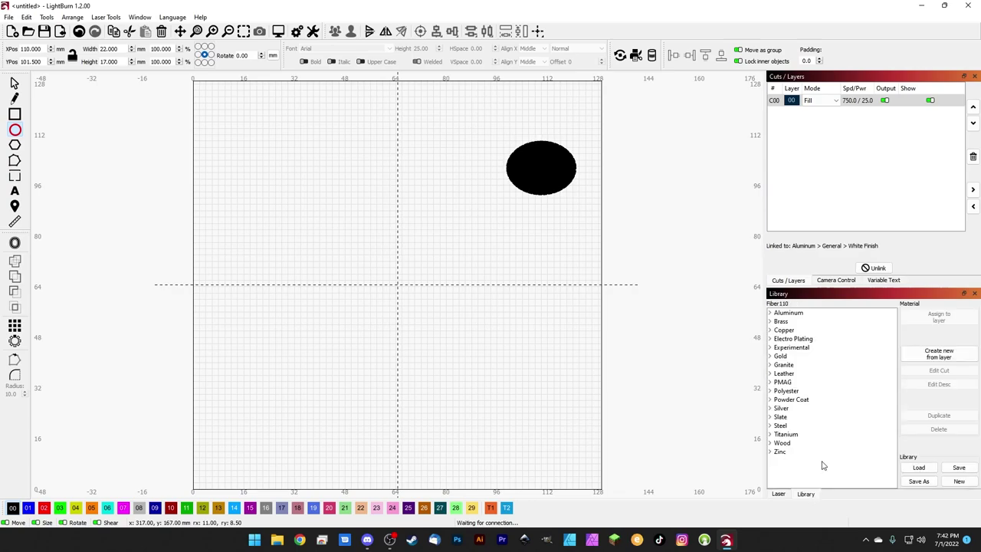
left_click(770, 312)
left_click(775, 339)
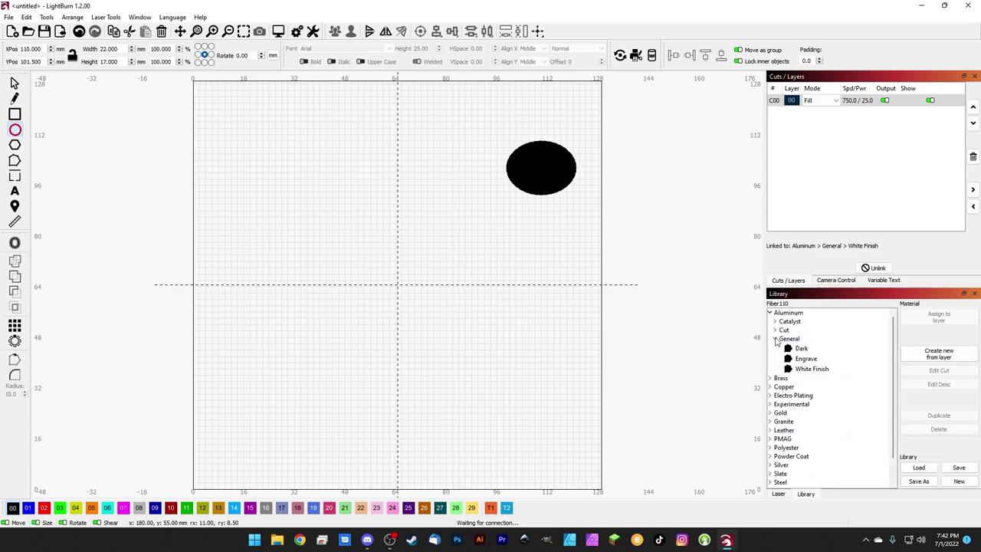
left_click(811, 368)
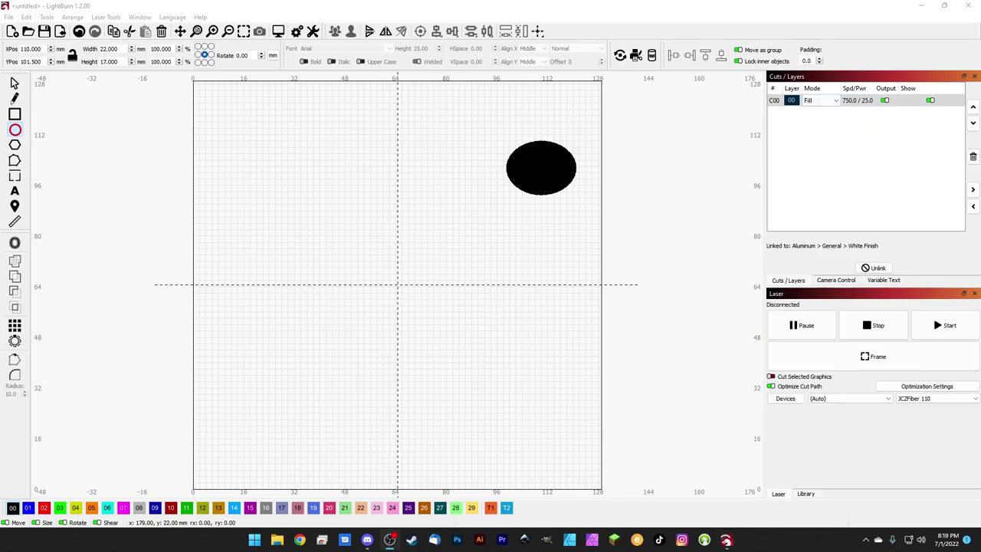
Close LightBurn without saving the project and relaunch it to an empty workspace.
left_click(968, 5)
left_click(511, 286)
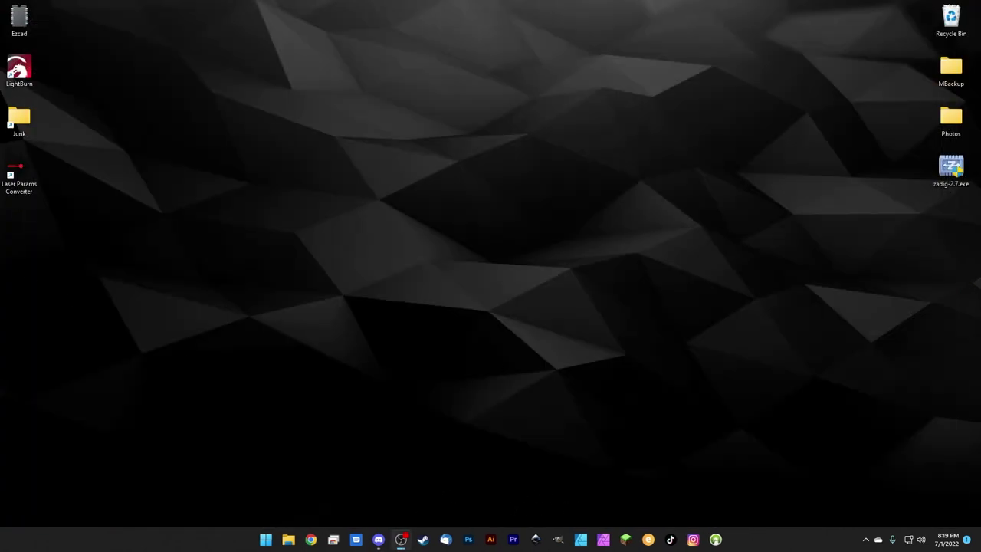
double_click(19, 69)
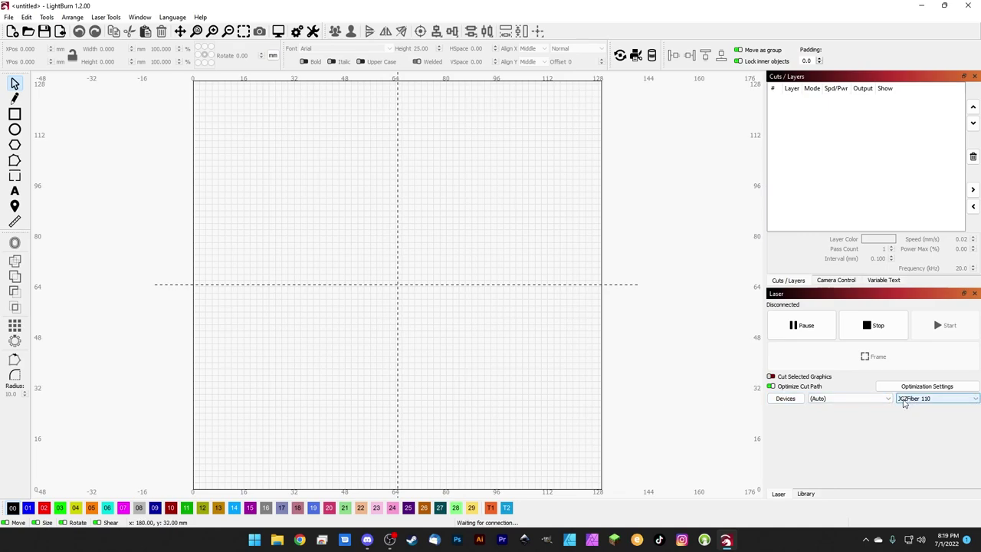
left_click(814, 495)
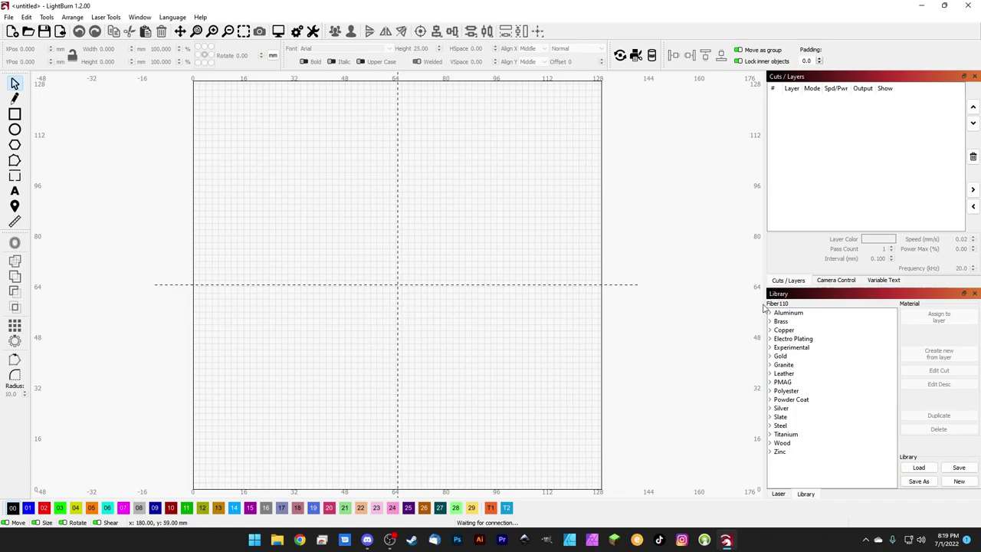
Switch to JCZFiber 150 to check its loaded cut library, then back to JCZFiber 110.
left_click(778, 494)
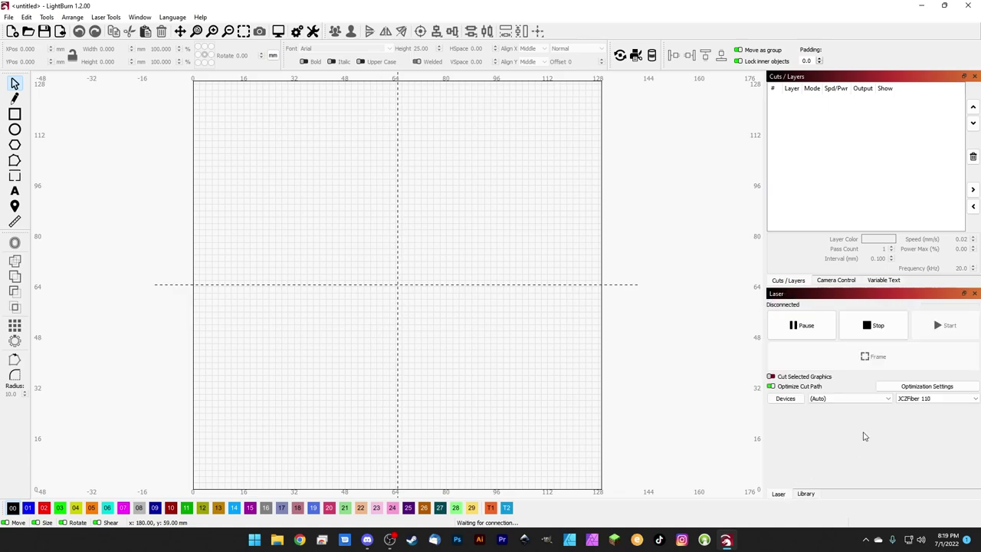
left_click(911, 397)
left_click(912, 410)
left_click(812, 495)
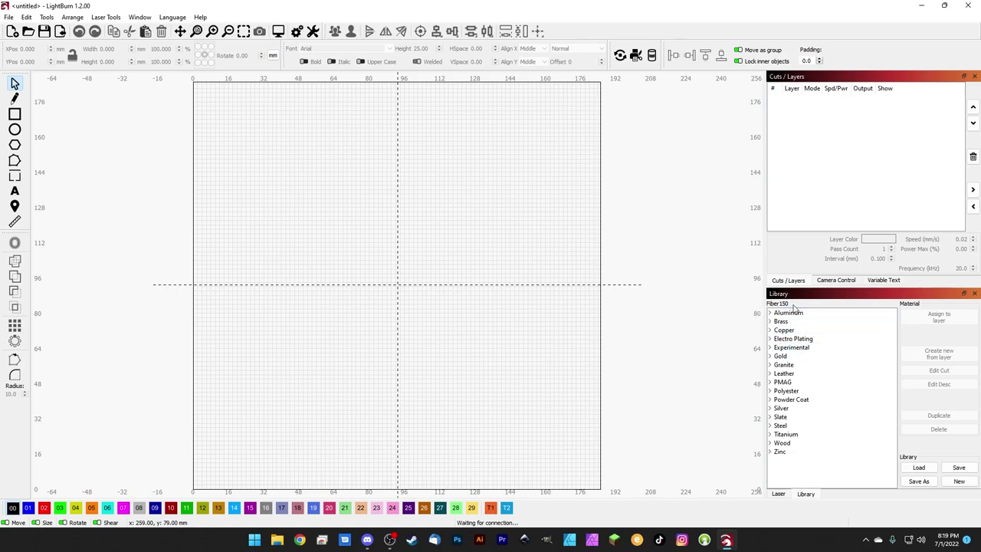
left_click(781, 494)
left_click(930, 398)
left_click(921, 412)
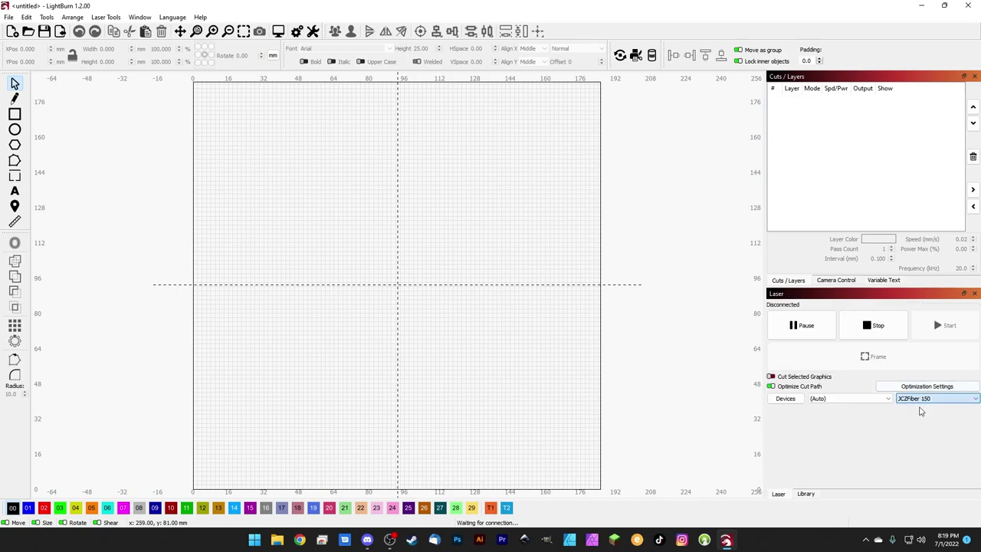
left_click(805, 494)
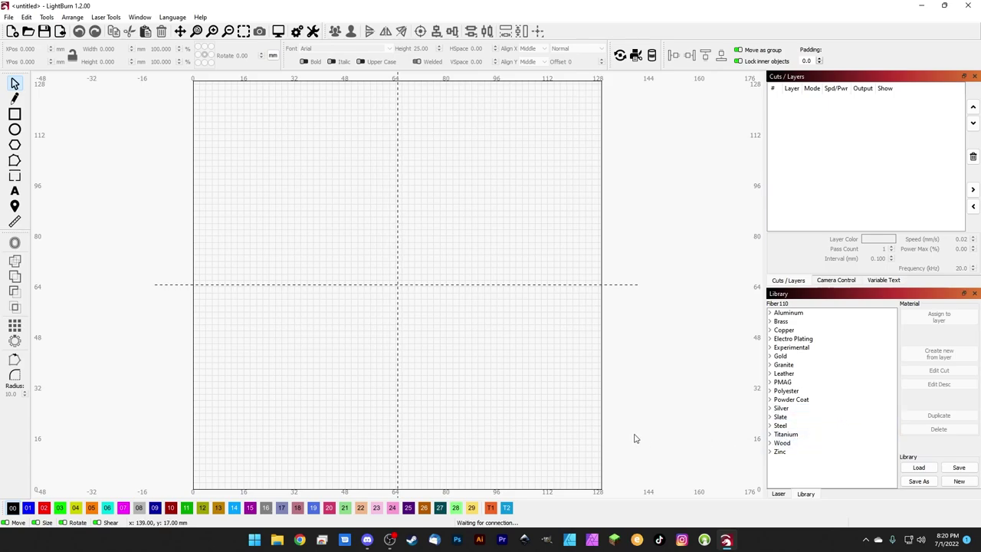
scroll(389, 292, "down", 1)
scroll(389, 291, "down", 1)
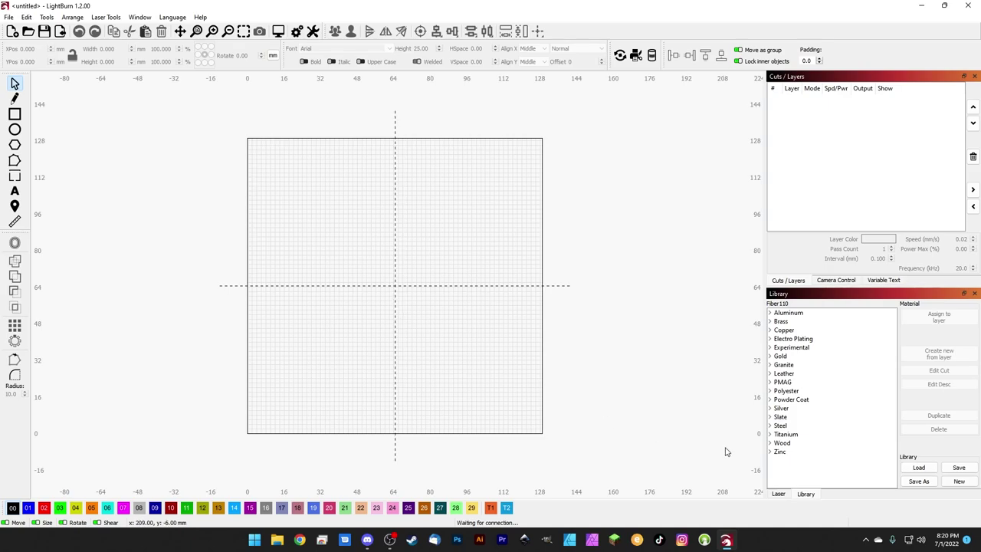
left_click(778, 494)
left_click(905, 401)
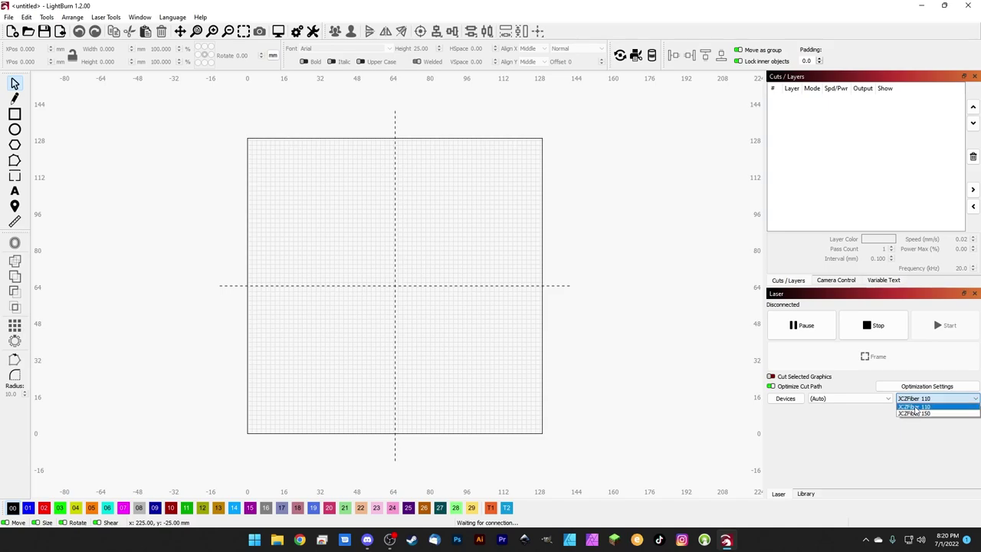
left_click(798, 399)
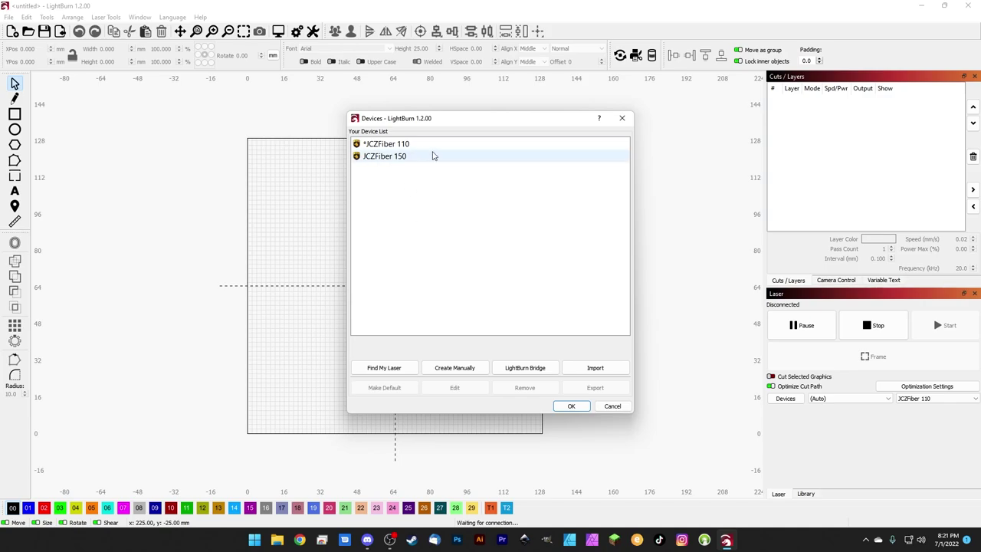
left_click(380, 161)
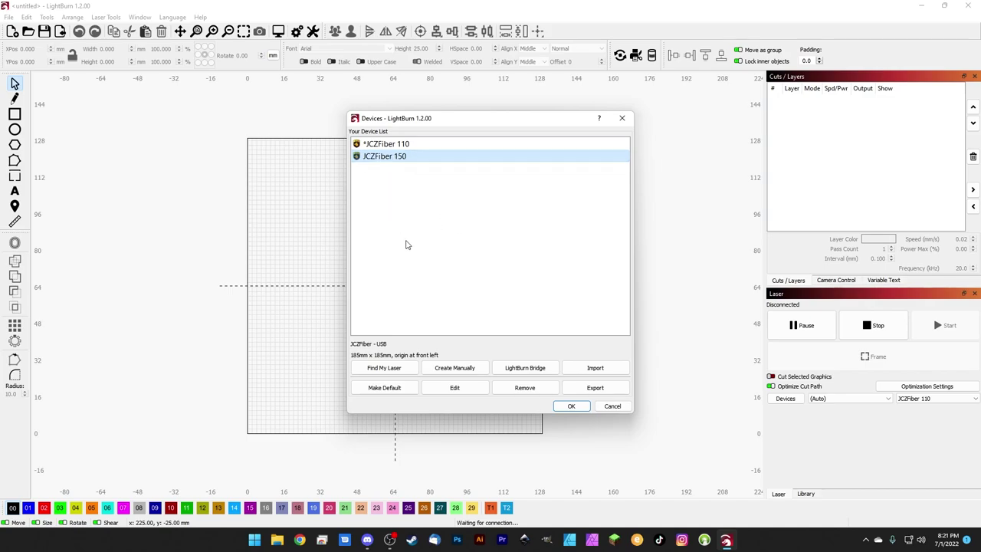
key("Return")
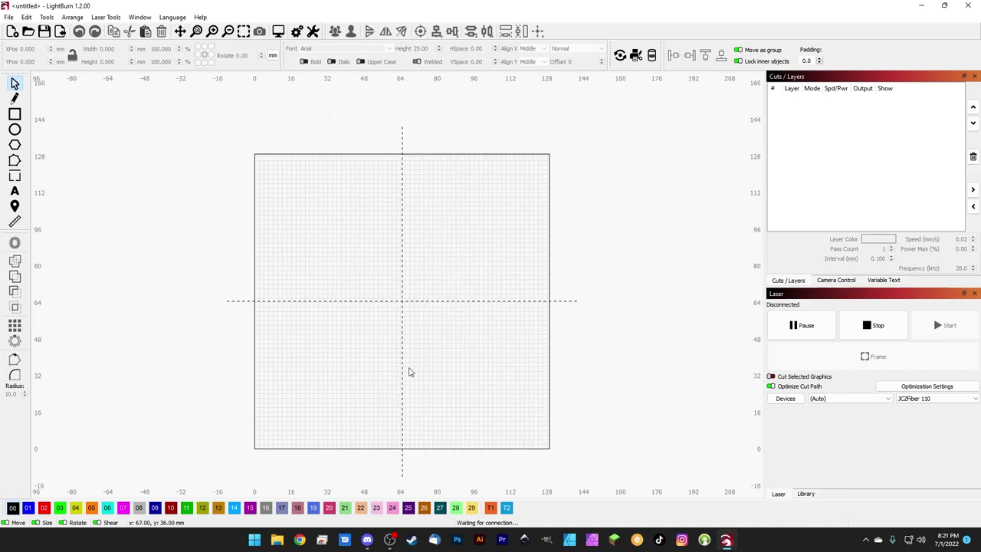